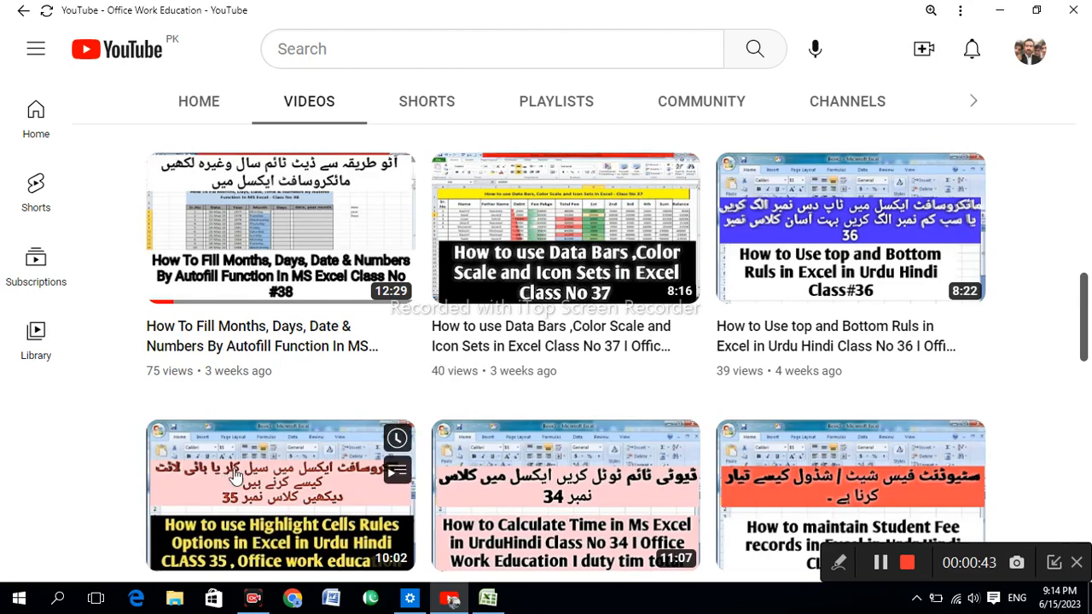
Look through the channel's list of earlier Excel class videos, from Class No 38 back to about Class No 22
scroll(341, 416, down, 2)
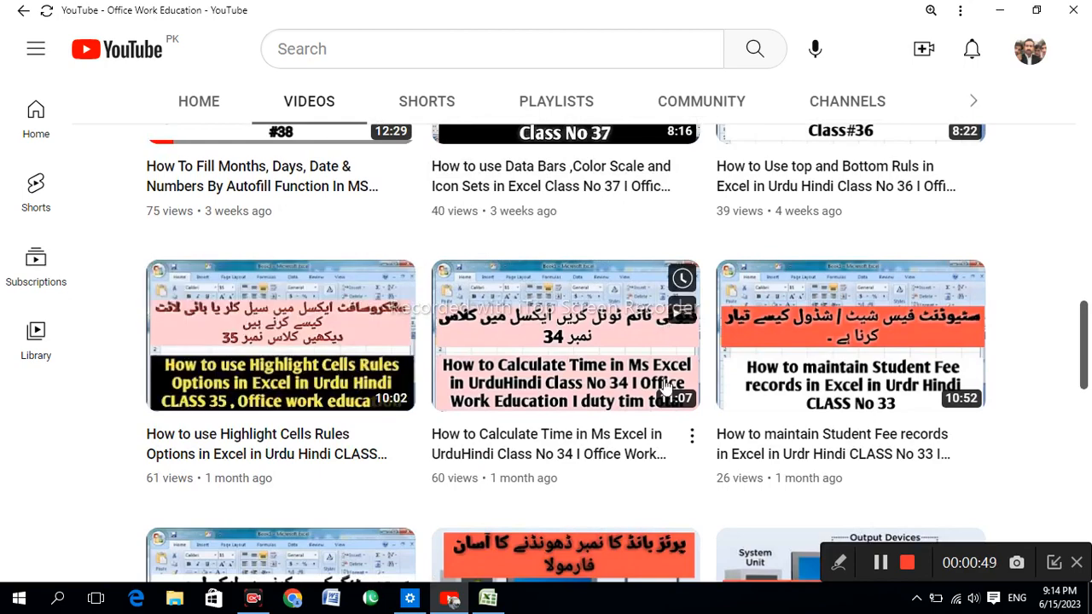
scroll(668, 397, down, 1)
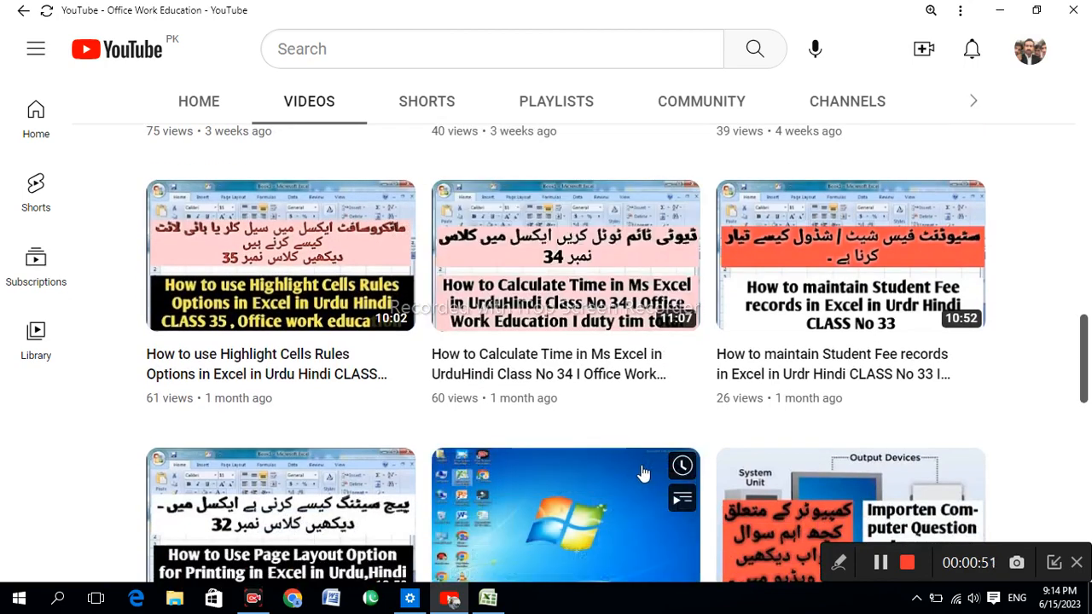
scroll(491, 414, down, 1)
scroll(491, 414, down, 3)
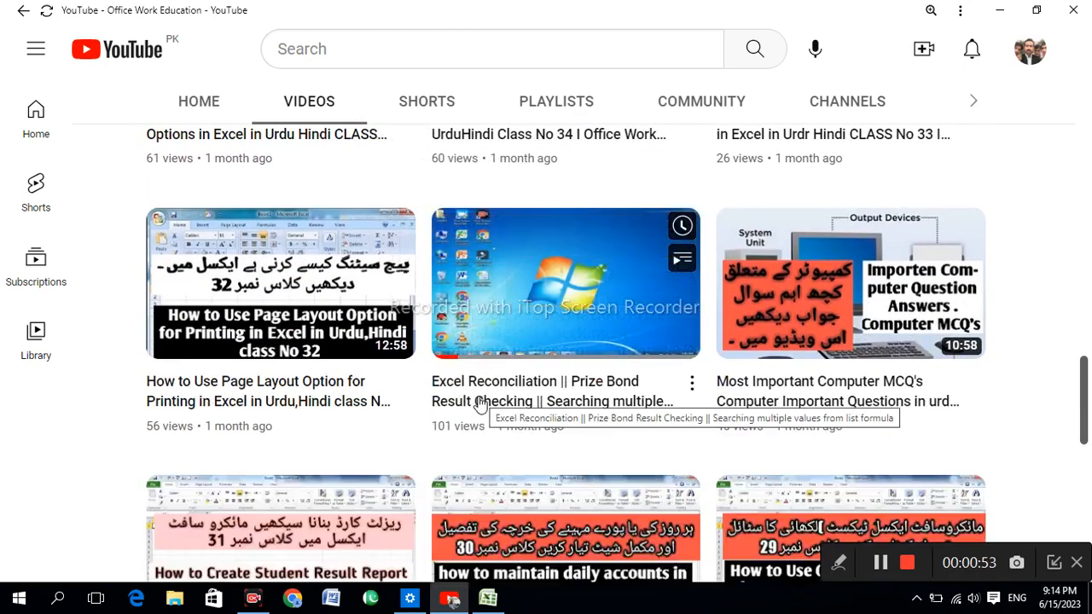
scroll(508, 419, down, 4)
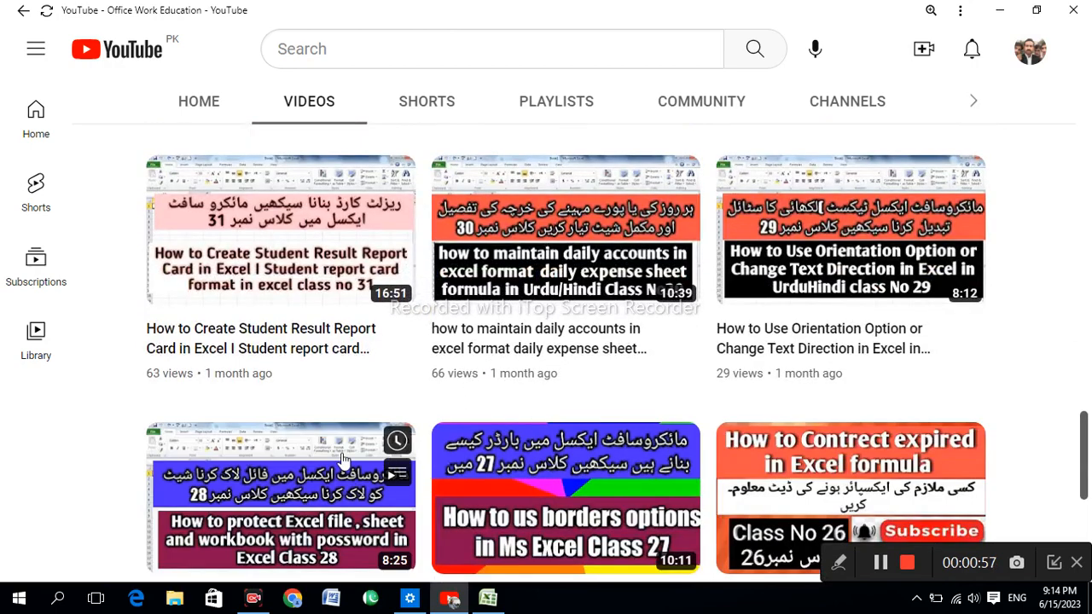
scroll(391, 420, down, 2)
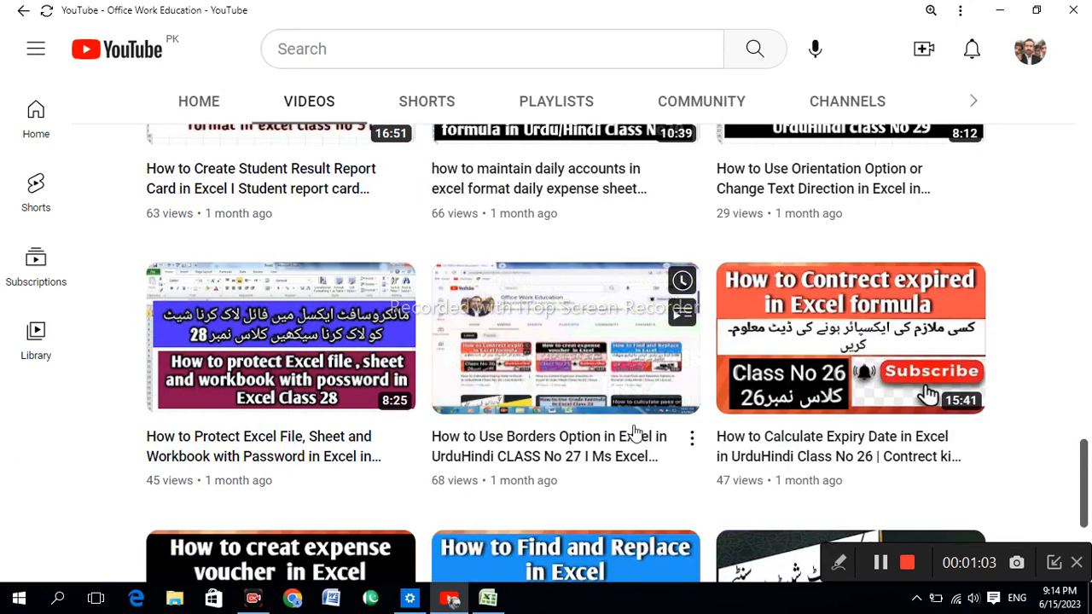
scroll(594, 449, down, 3)
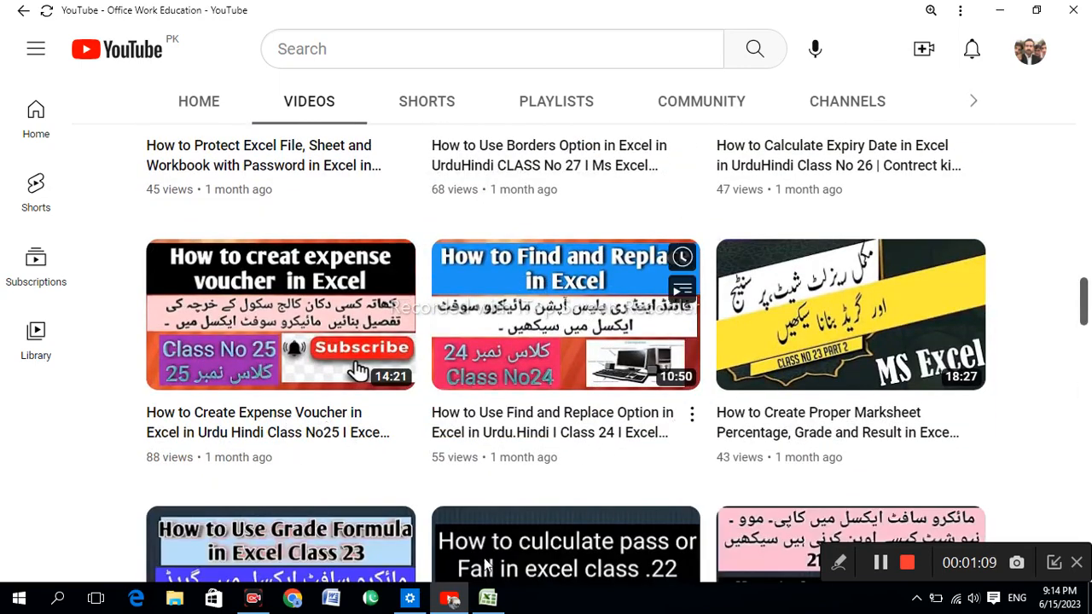
Switch to the Book1 workbook in Microsoft Excel and show the empty Sheet2
click(501, 599)
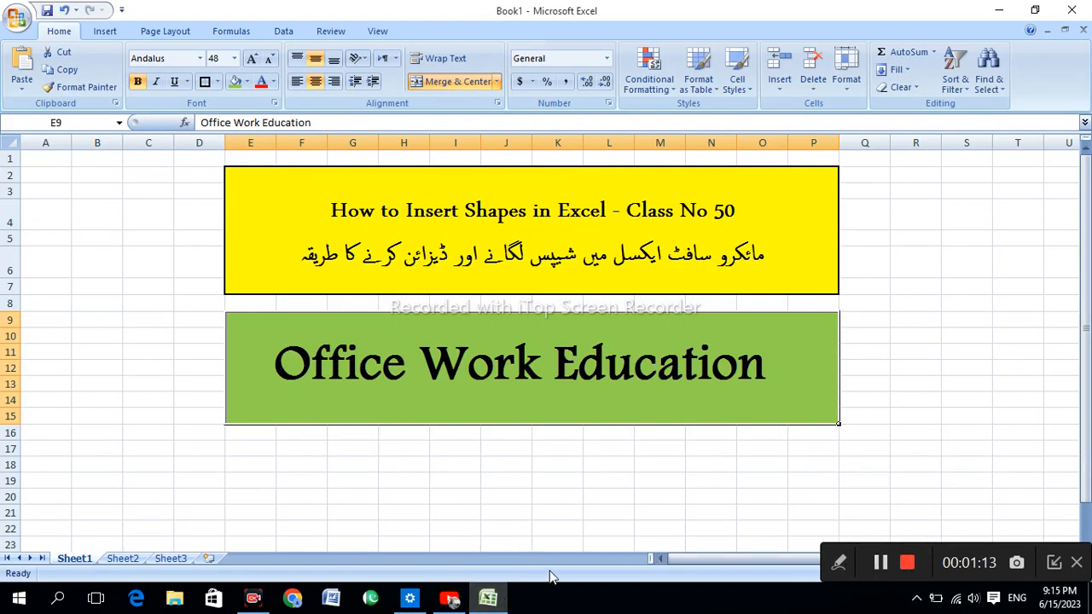
click(120, 560)
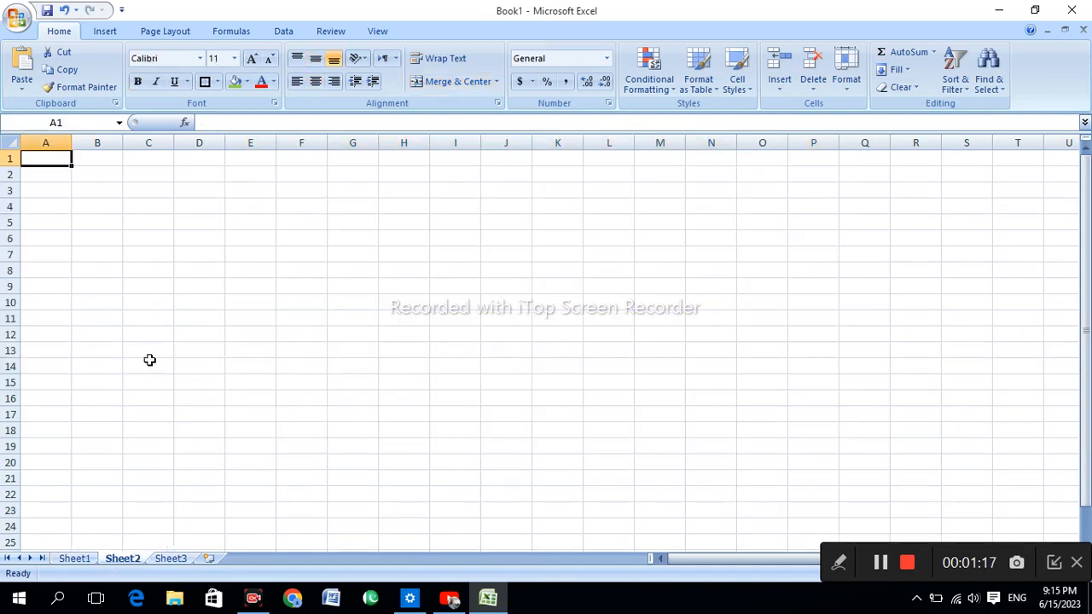
click(74, 559)
click(122, 558)
Draw a rectangle shape about 3.93" wide and 1.94" high over cells B3 to G12 on Sheet2
click(96, 34)
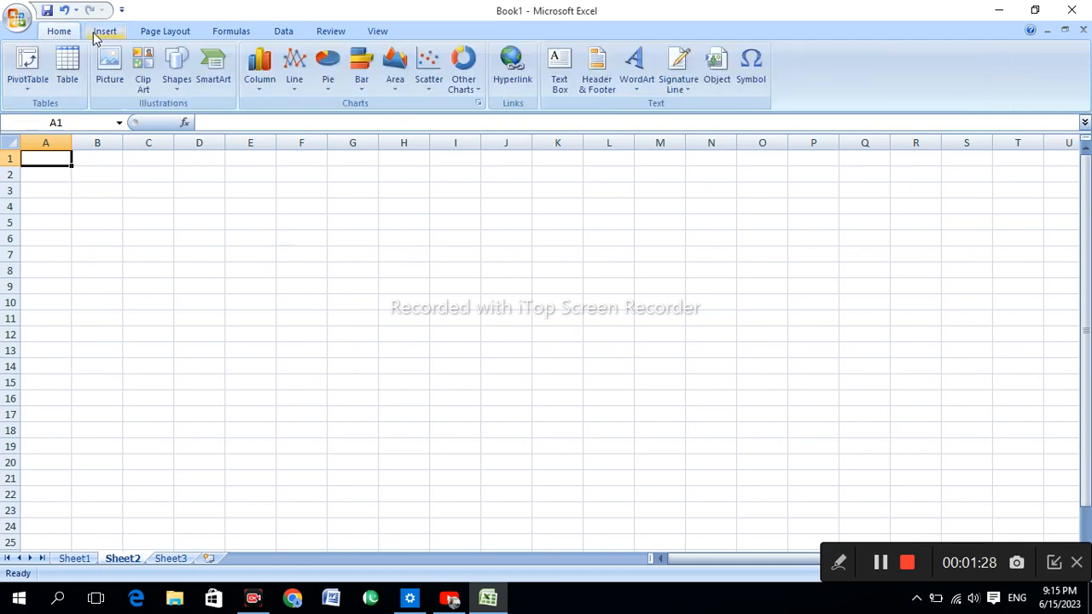
click(177, 85)
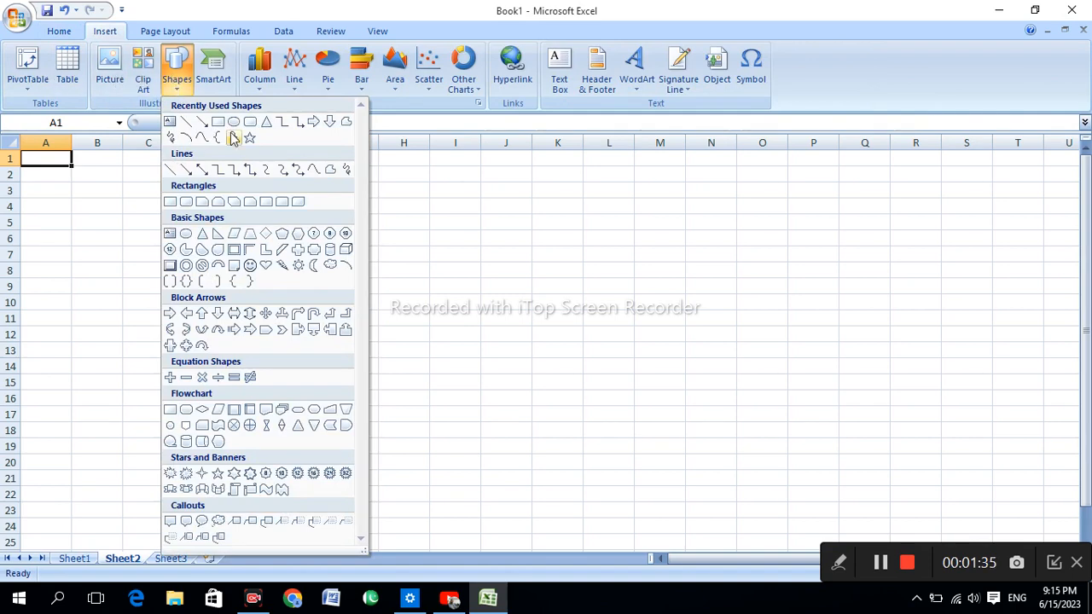
click(183, 86)
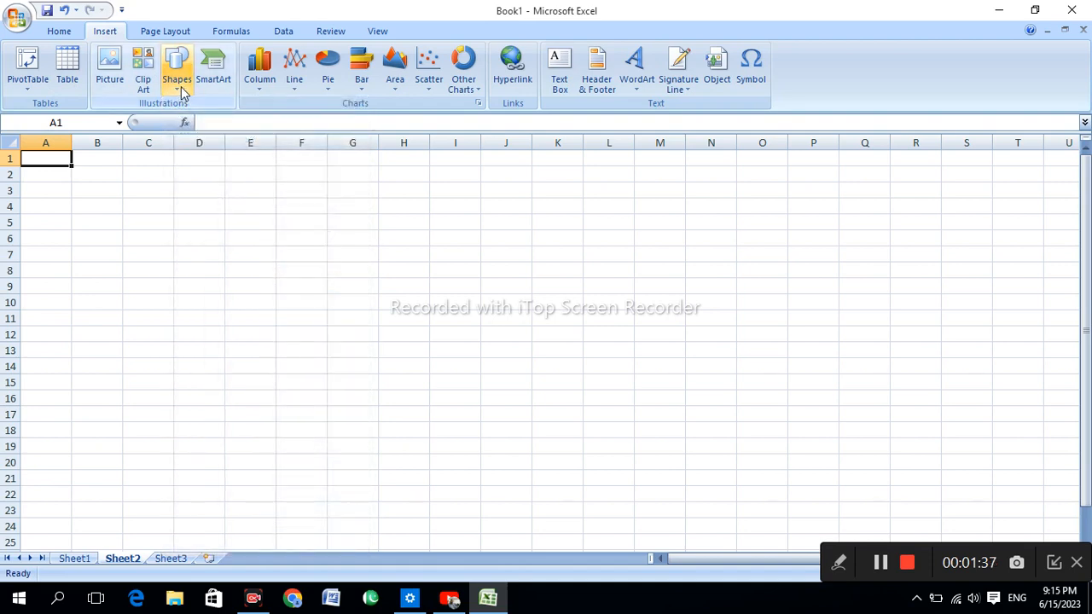
click(178, 85)
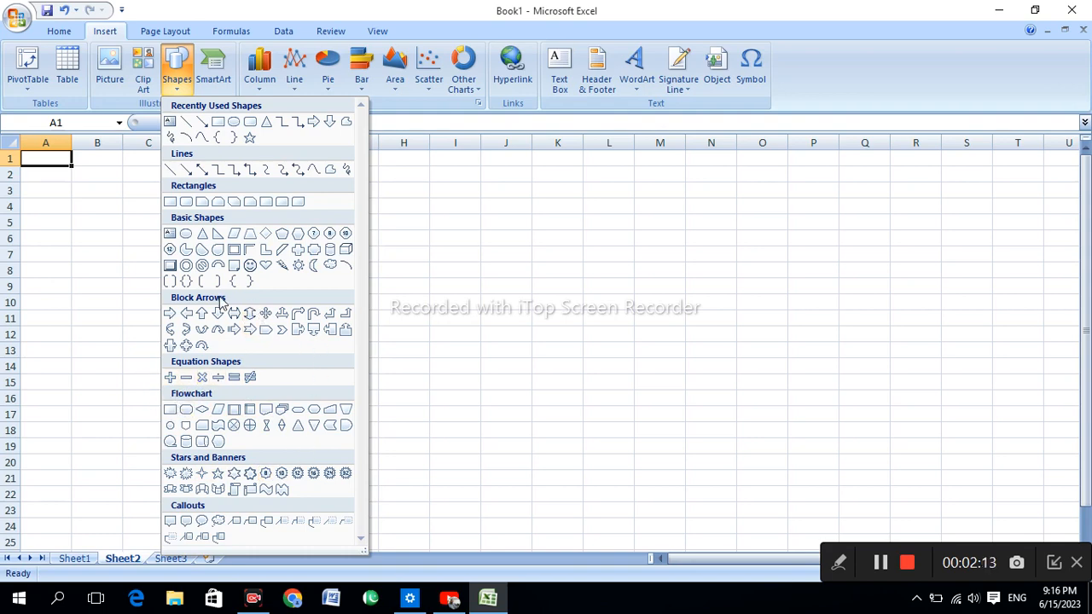
click(223, 126)
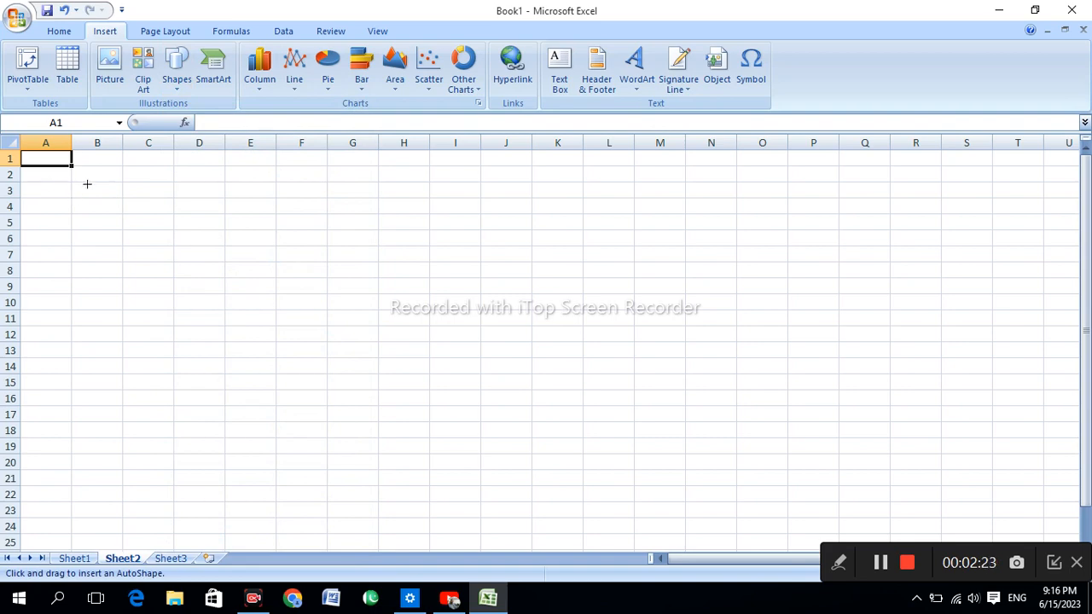
mouse_move(77, 186)
mouse_down()
mouse_move(383, 180)
mouse_move(392, 227)
mouse_move(379, 334)
mouse_up()
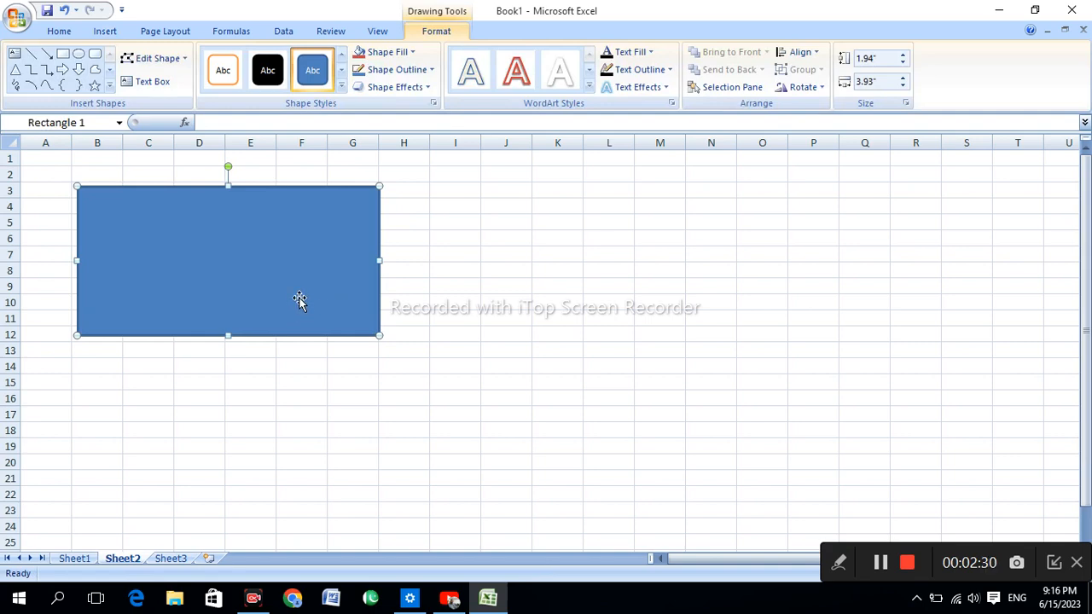
Apply the Light 1 Outline, Colored Fill - Accent 3 shape style to the rectangle, and delete the shape
click(341, 55)
click(341, 56)
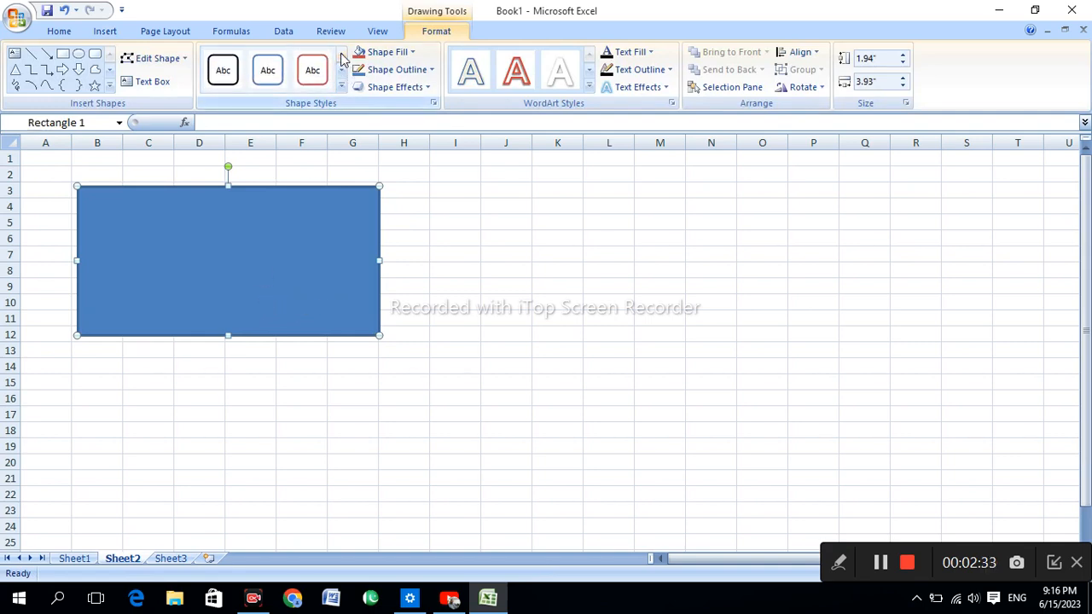
click(343, 74)
click(343, 74)
click(343, 75)
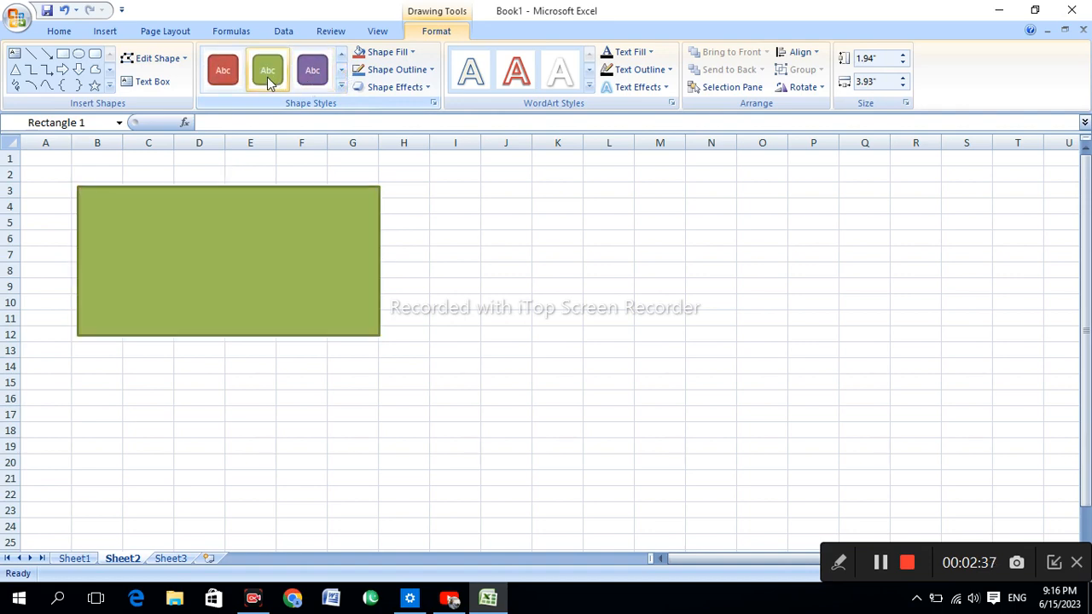
click(342, 72)
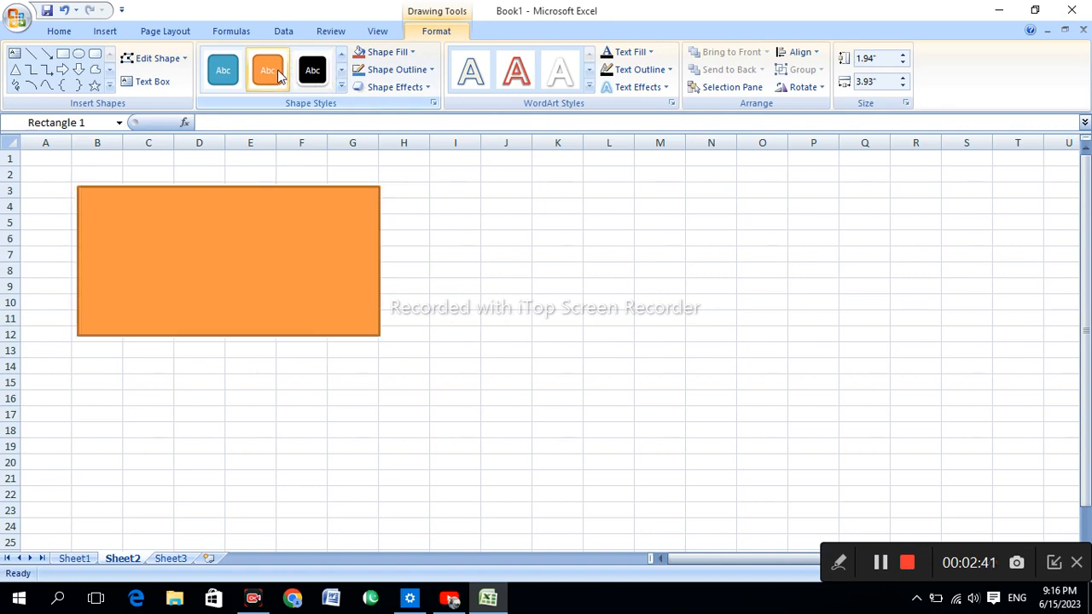
click(341, 71)
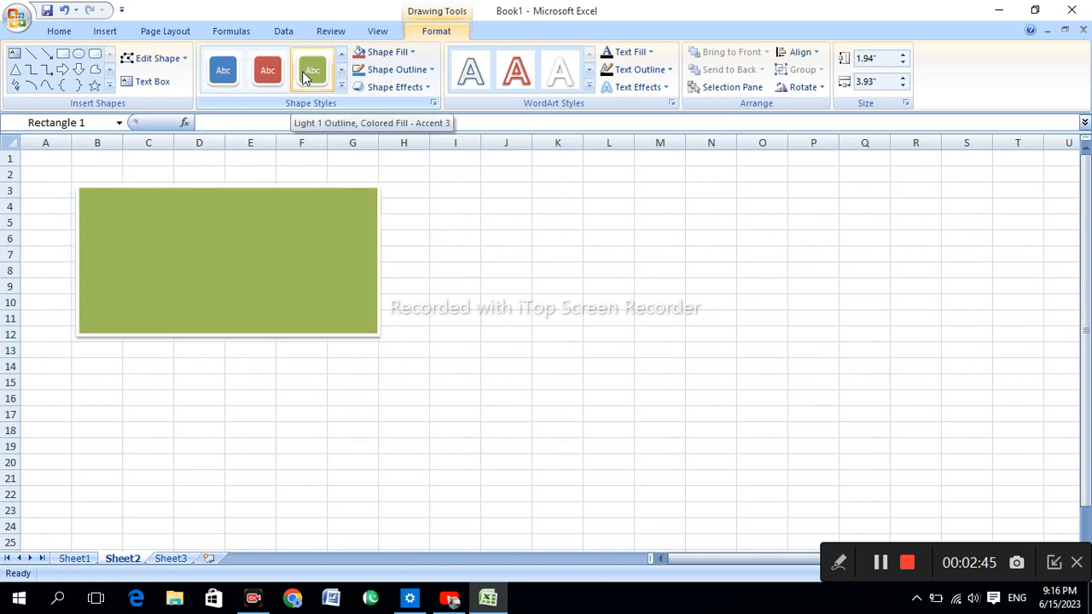
click(303, 76)
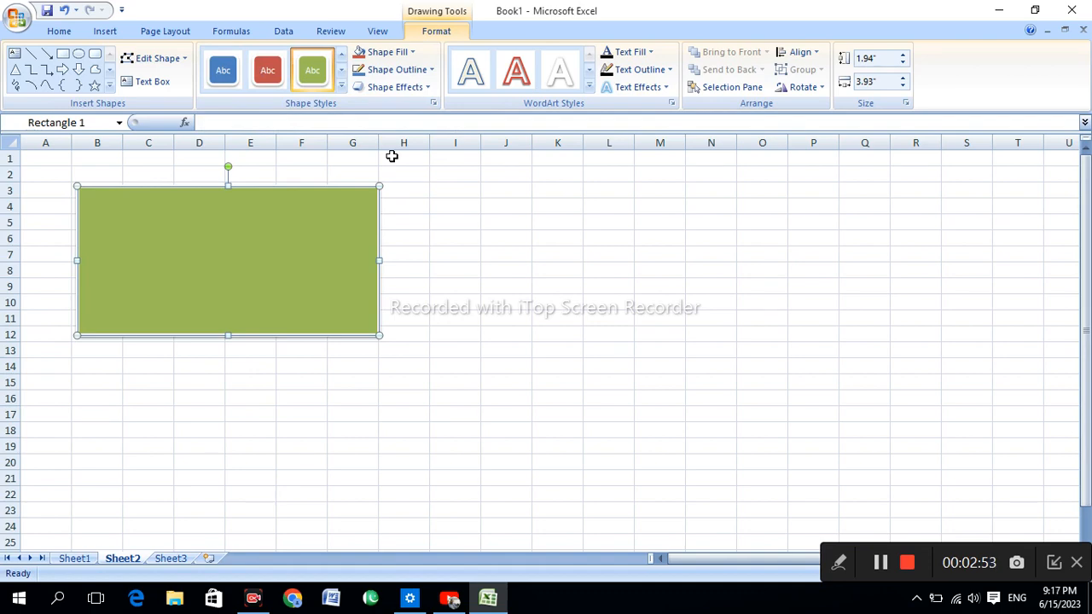
key(Delete)
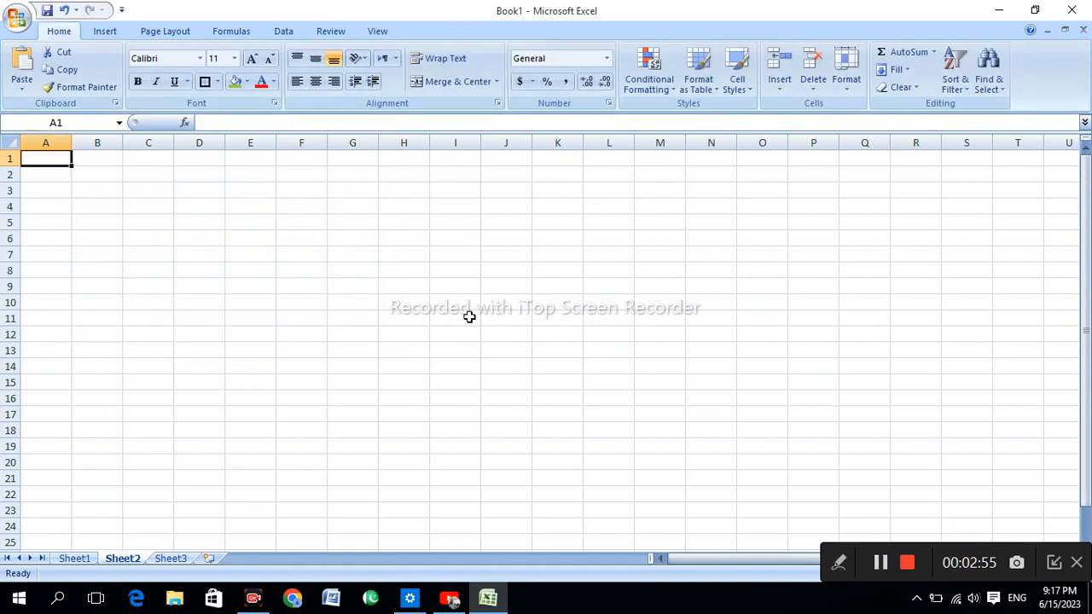
Draw a perfect square about 2.97" by 2.97" with the Rectangle shape over cells B3 to F17
click(112, 34)
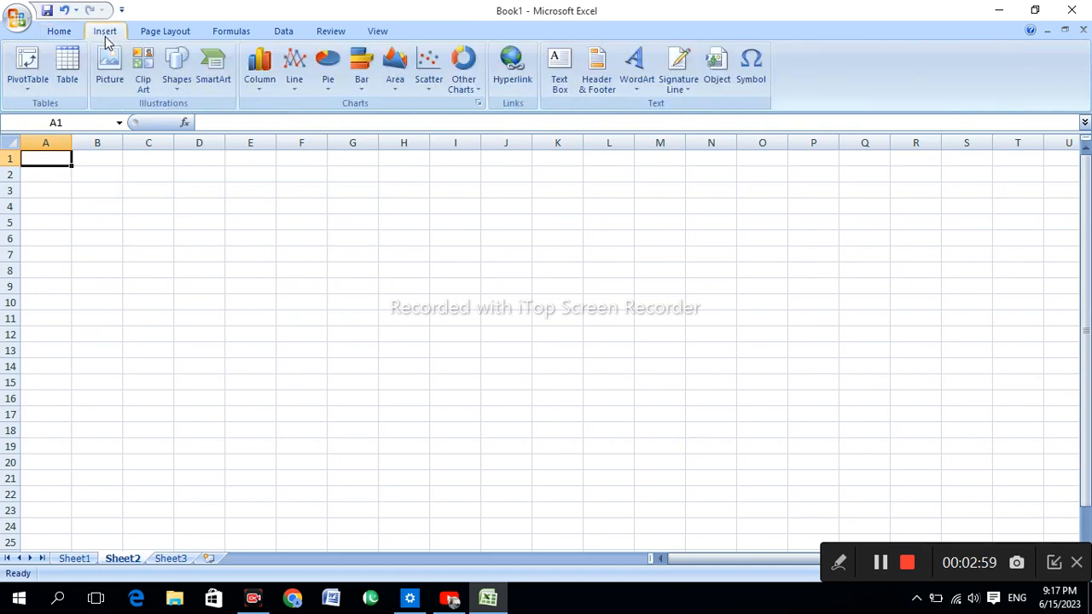
click(187, 94)
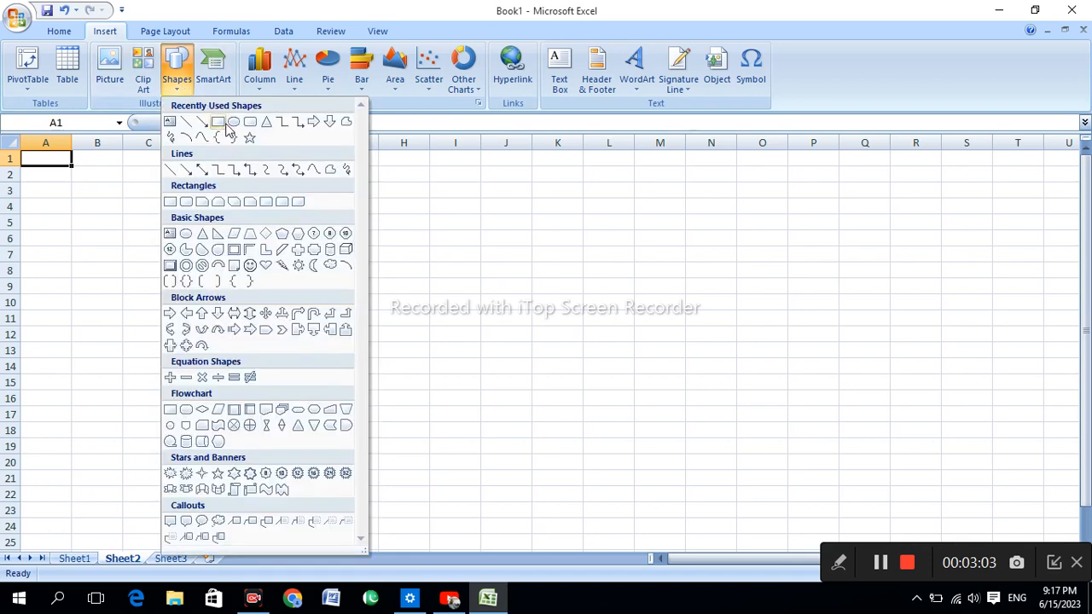
click(220, 123)
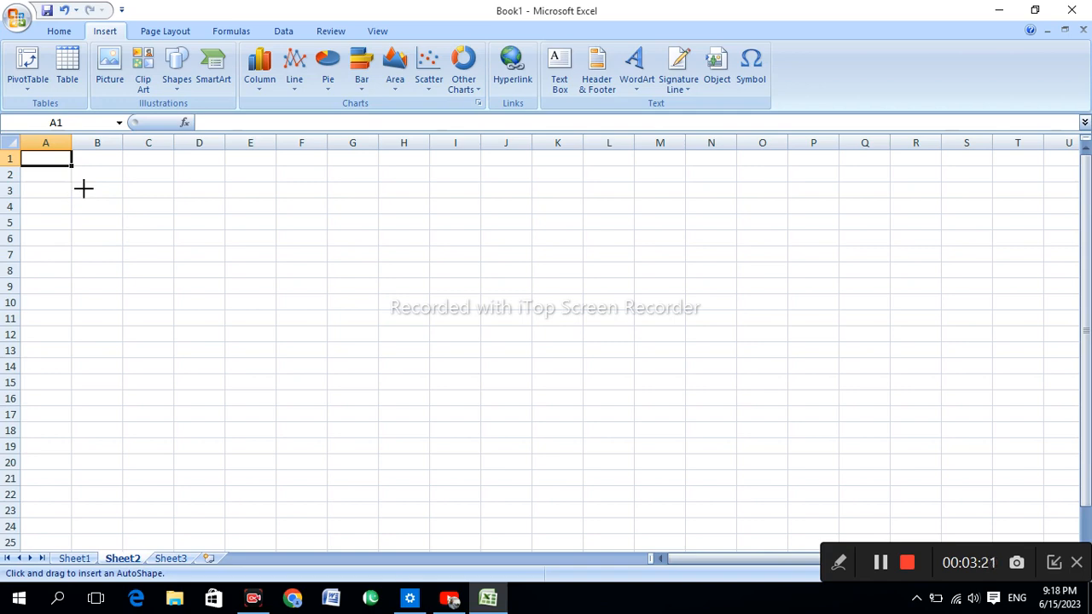
drag(83, 188, 311, 239)
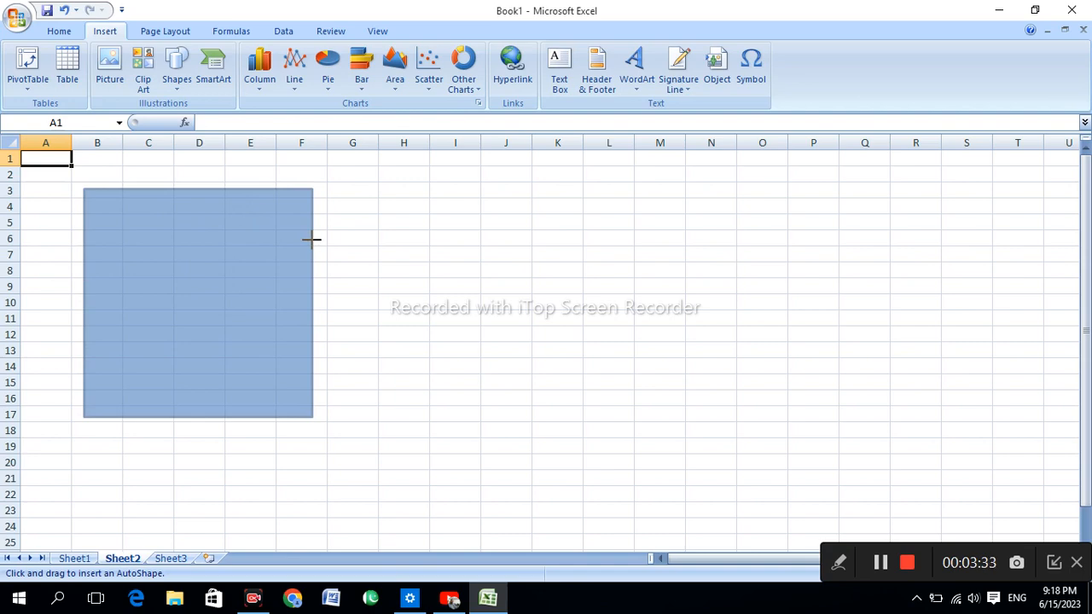
drag(311, 238, 312, 243)
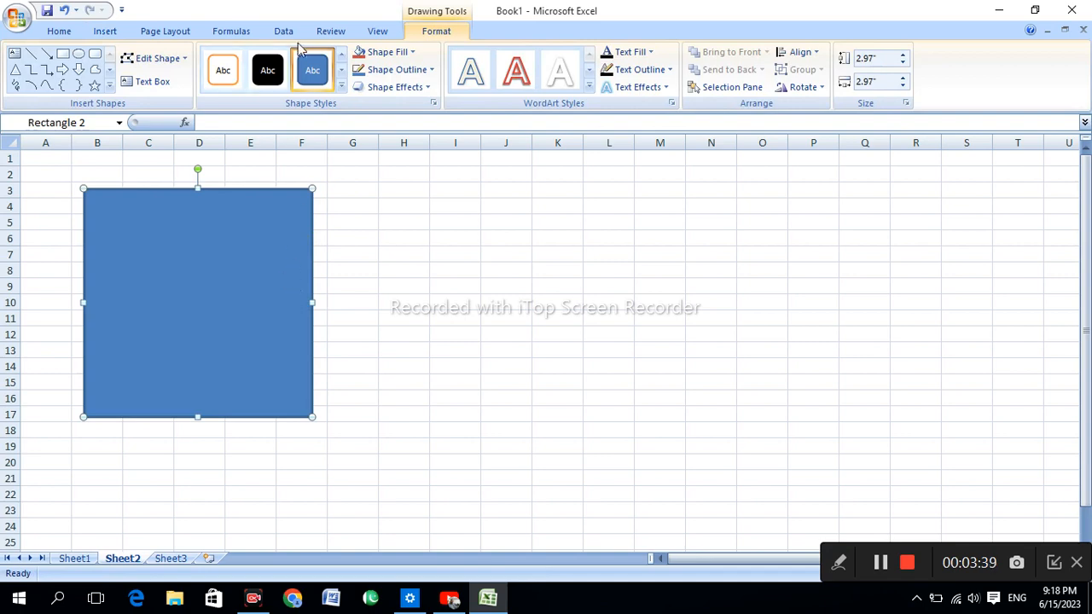
Apply the green Light 1 Outline, Colored Fill - Accent 3 style to the square and preview the fill colours without choosing one
click(342, 72)
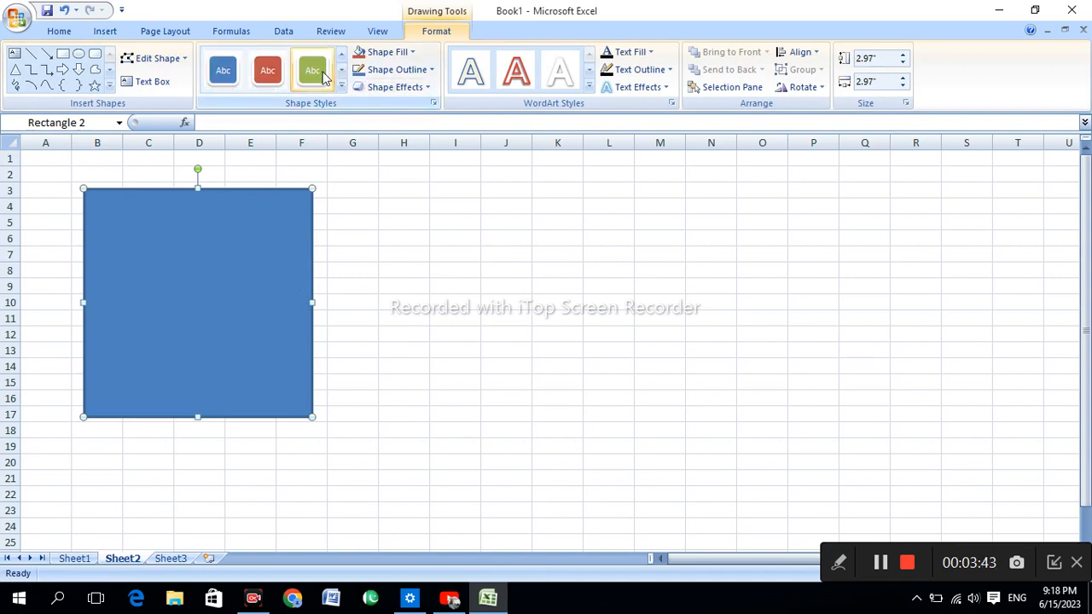
click(312, 69)
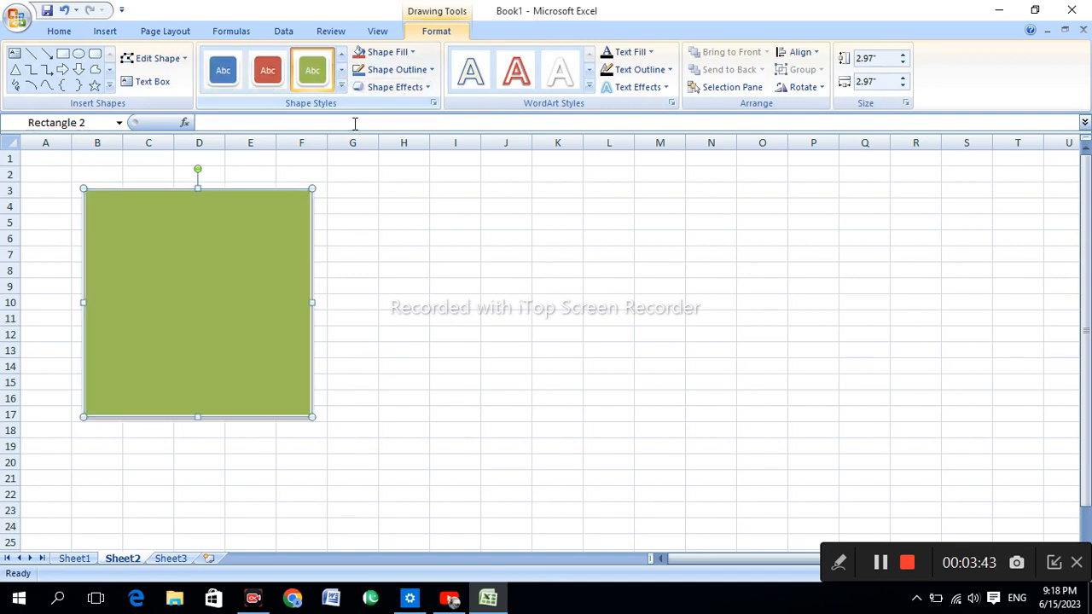
click(414, 53)
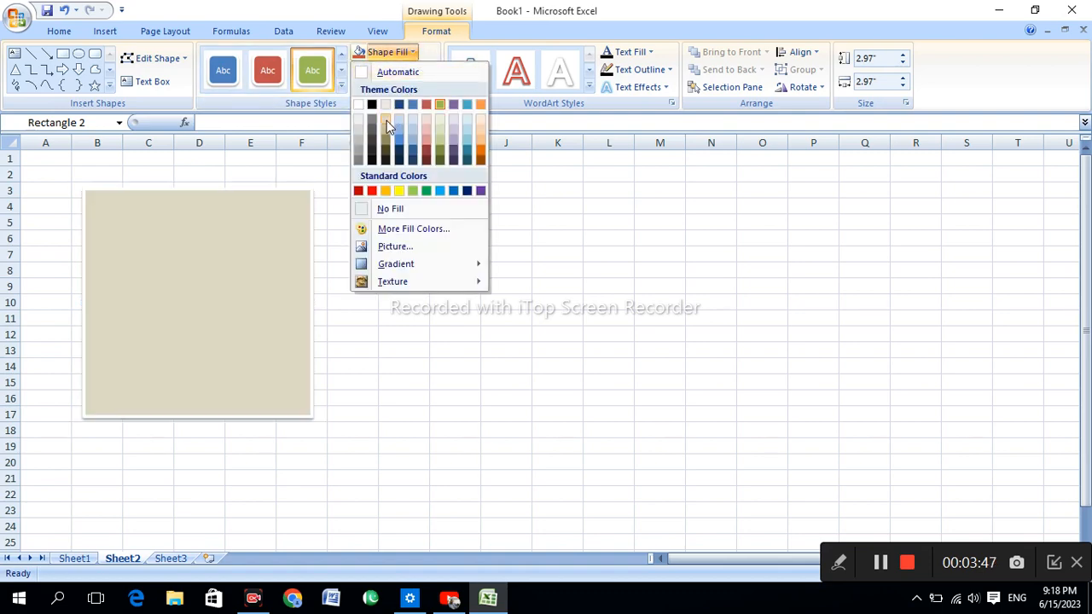
click(391, 53)
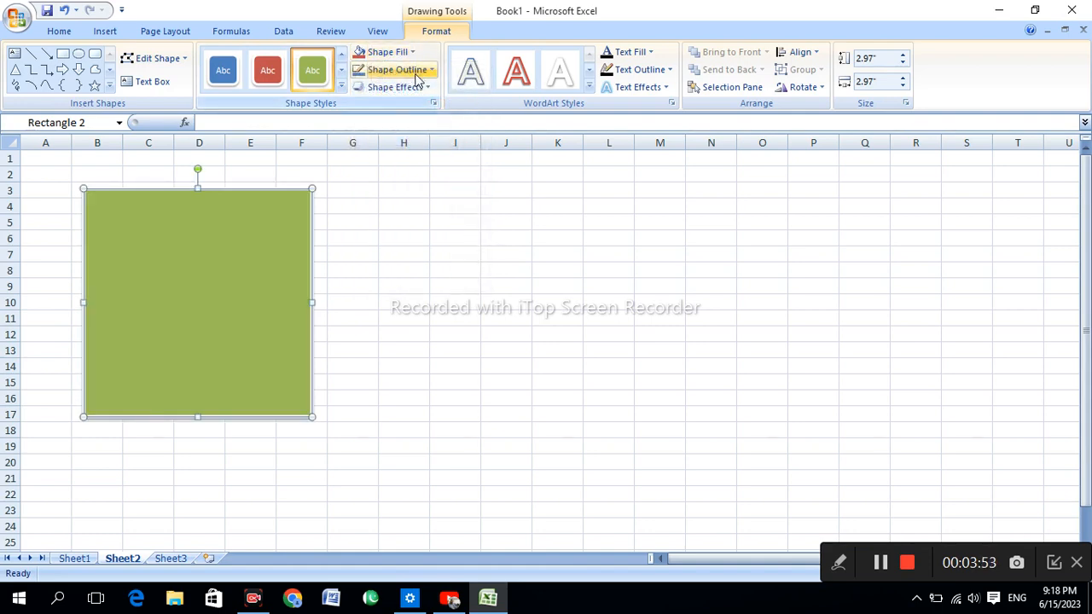
Set the square's outline weight to 4½ pt
click(429, 70)
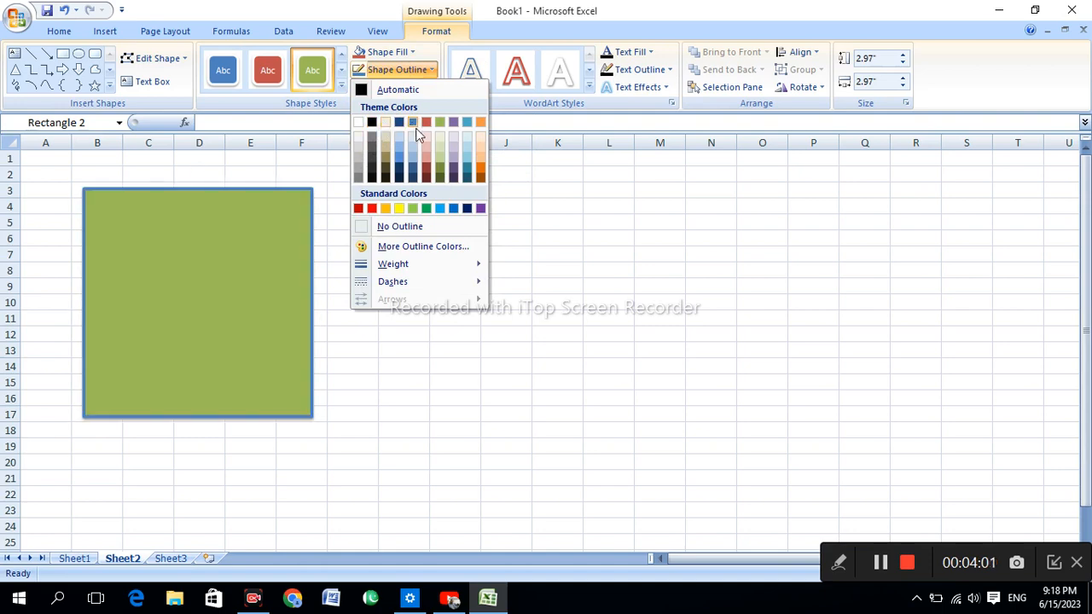
mouse_move(402, 269)
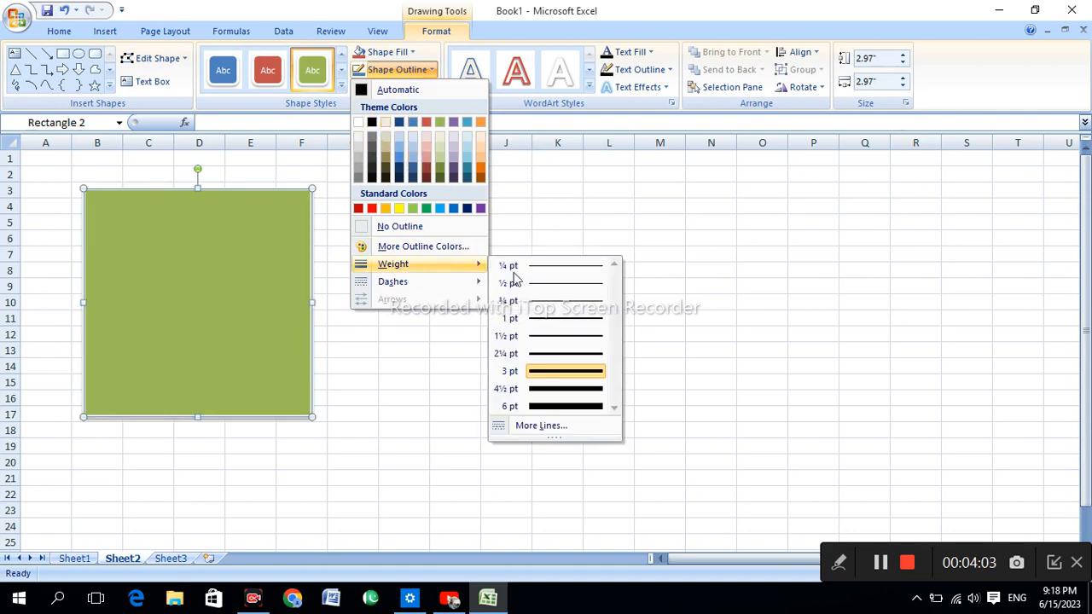
click(566, 390)
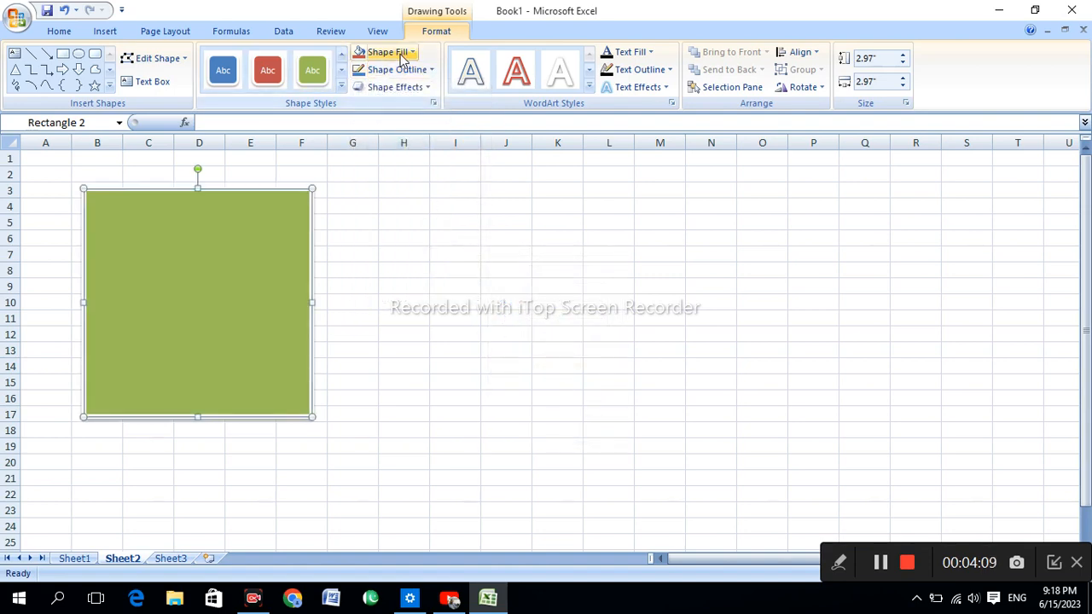
Set the square's outline weight to 1 pt
click(416, 76)
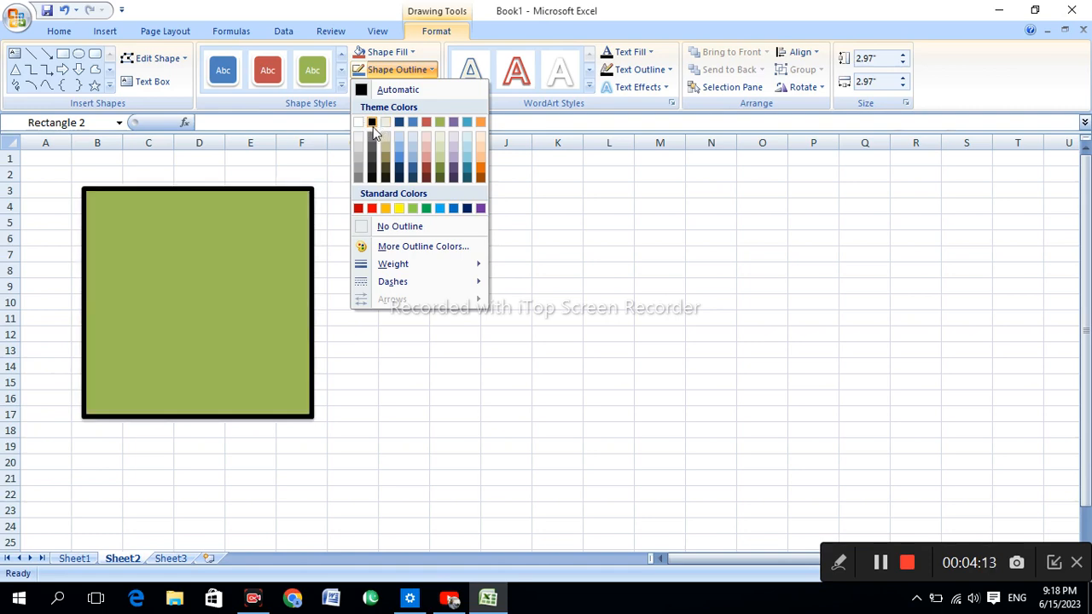
mouse_move(397, 265)
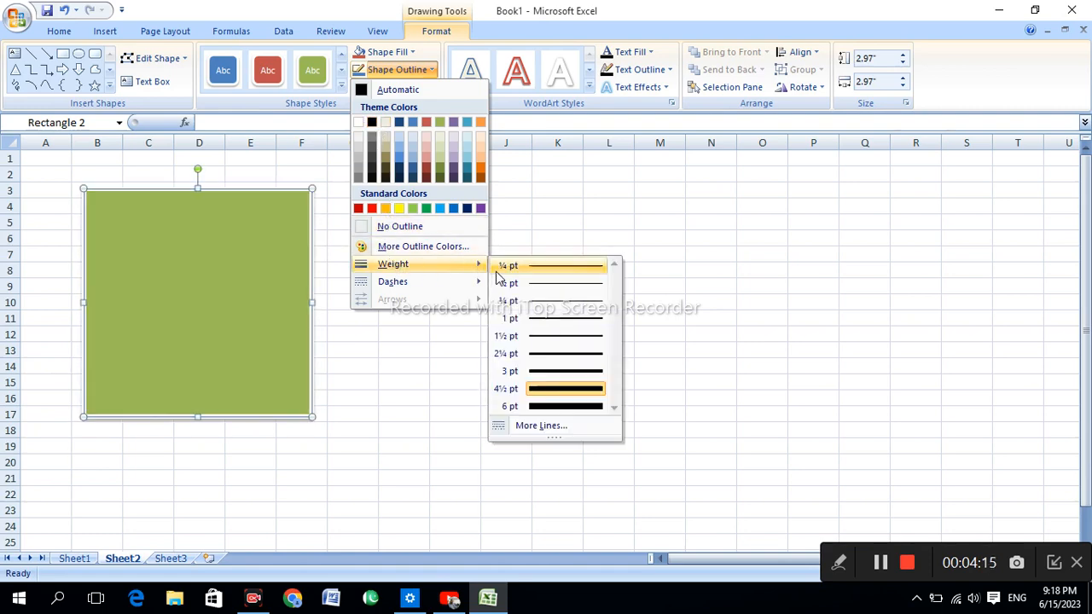
click(556, 325)
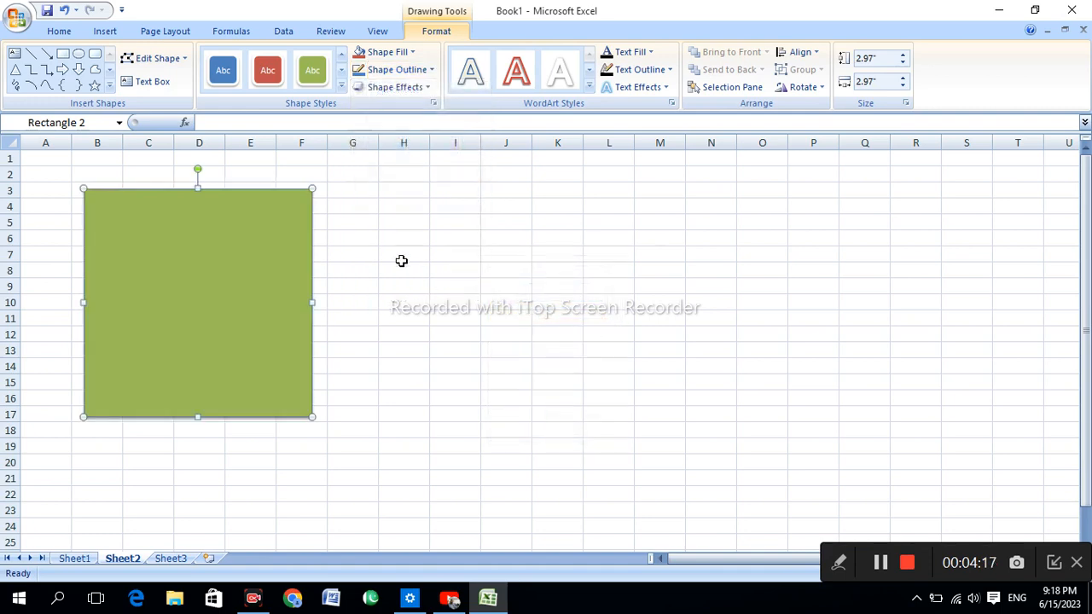
Examine the fill and outline colours for the square and the text fill, text outline and text effect options
click(410, 53)
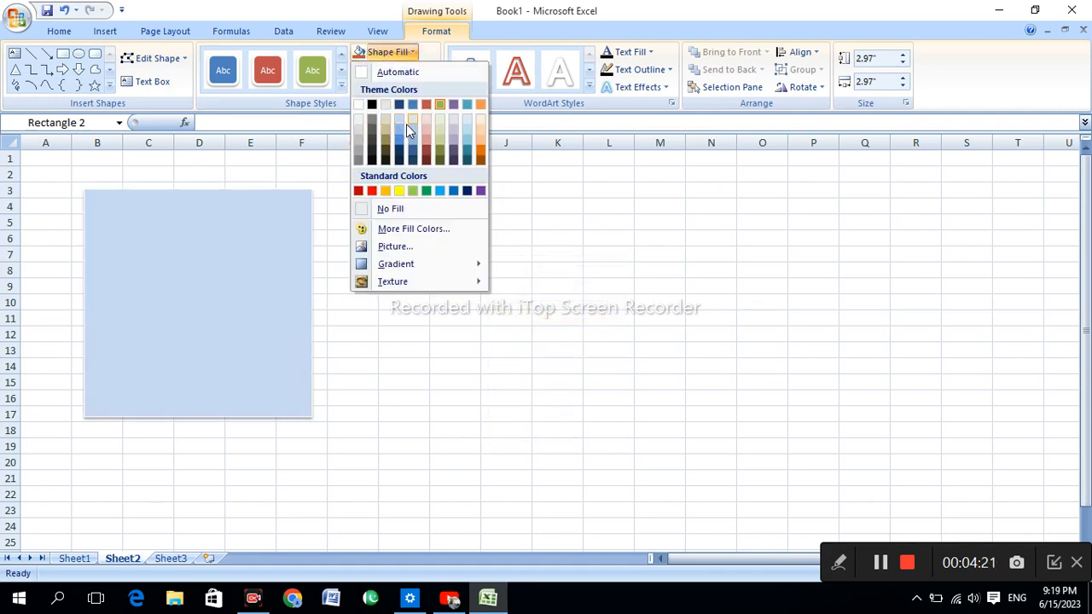
click(388, 52)
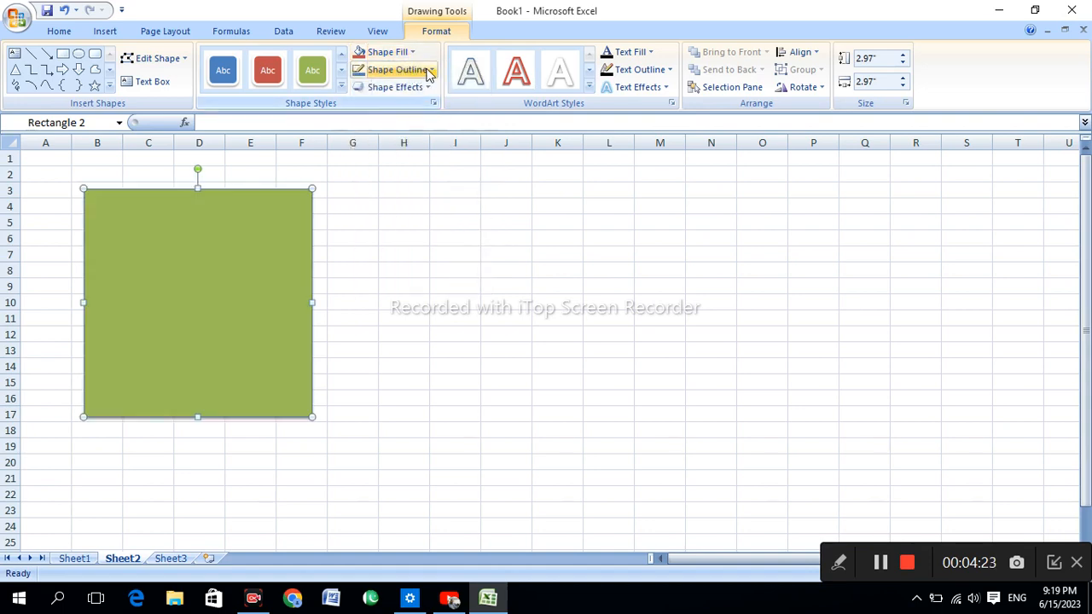
click(429, 72)
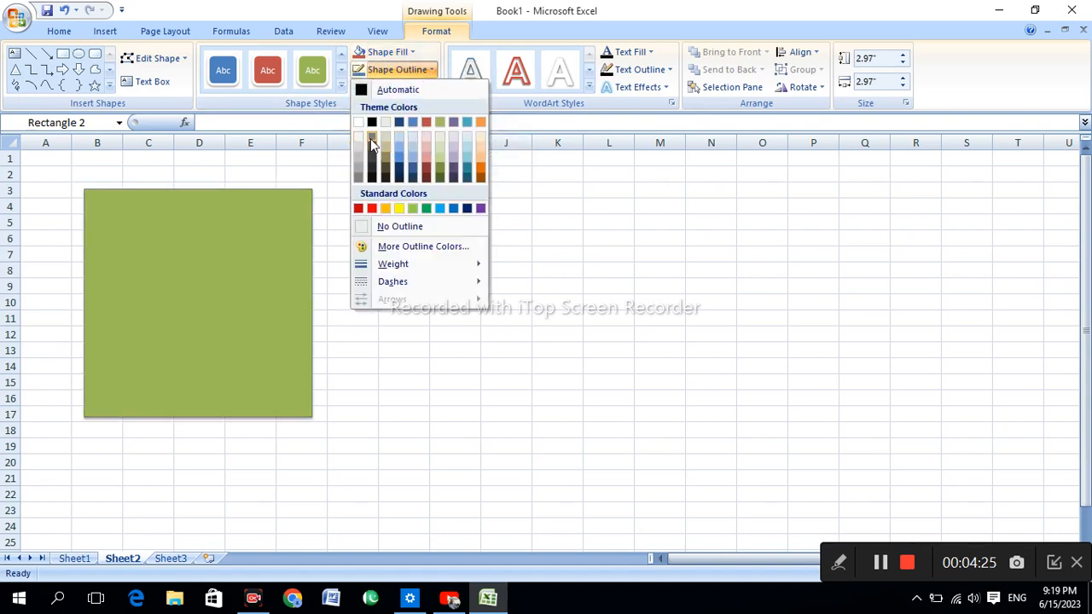
click(370, 139)
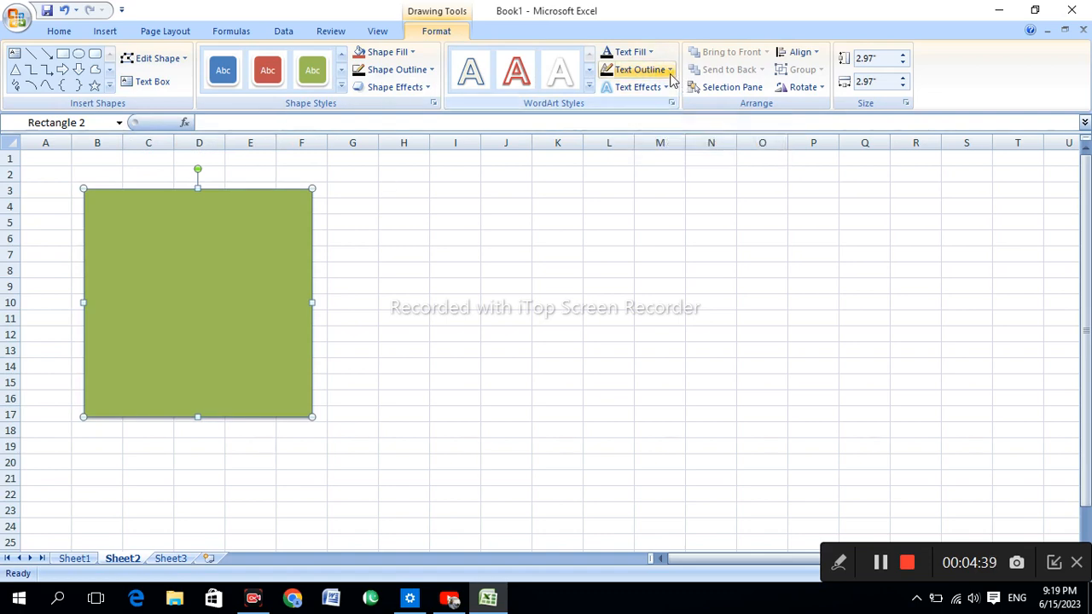
click(635, 69)
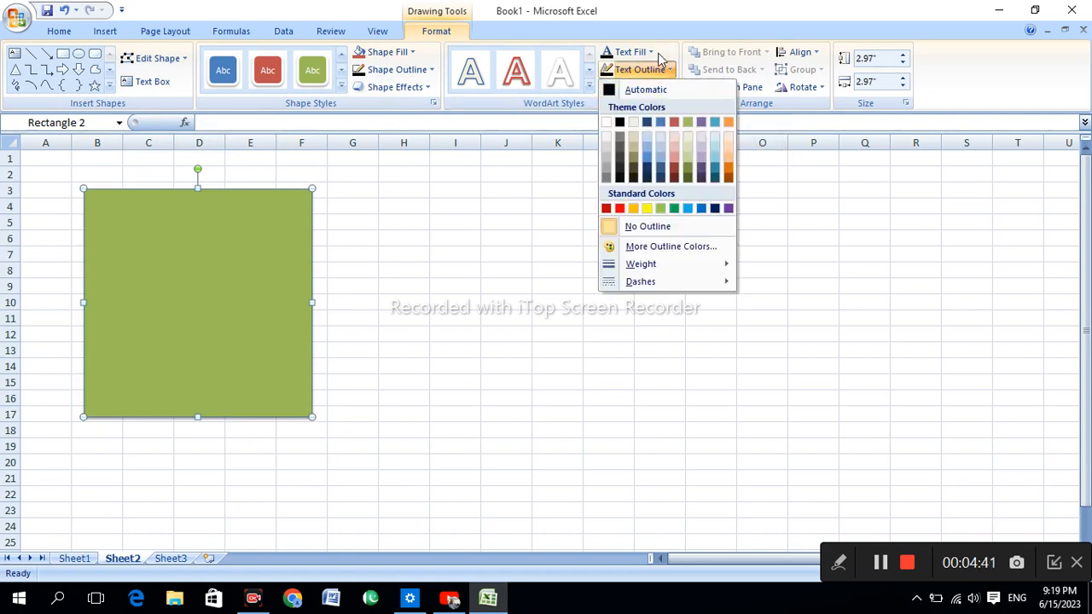
click(652, 53)
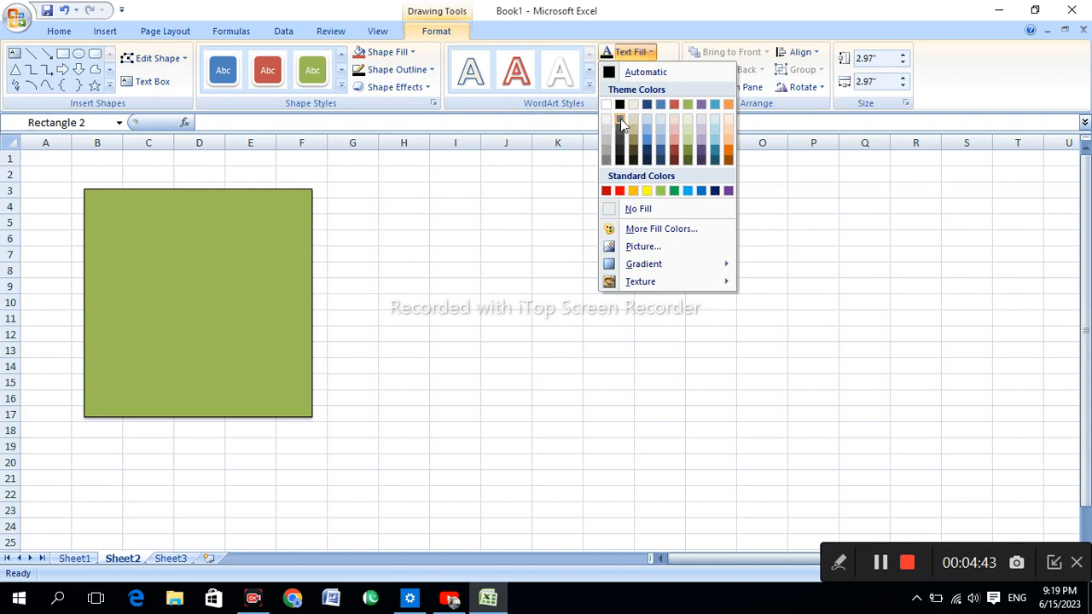
click(650, 54)
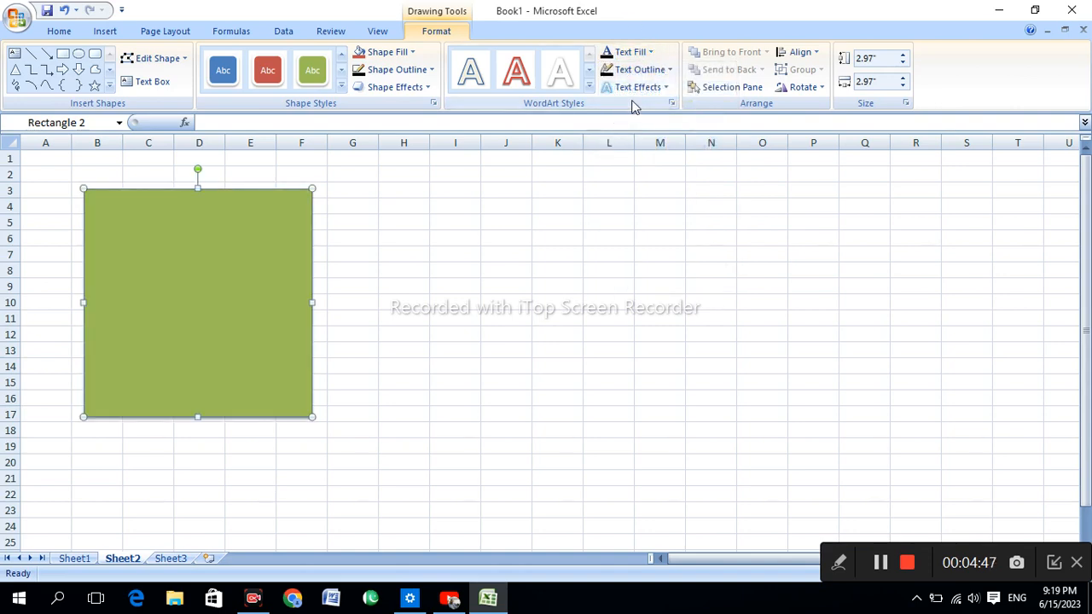
click(668, 89)
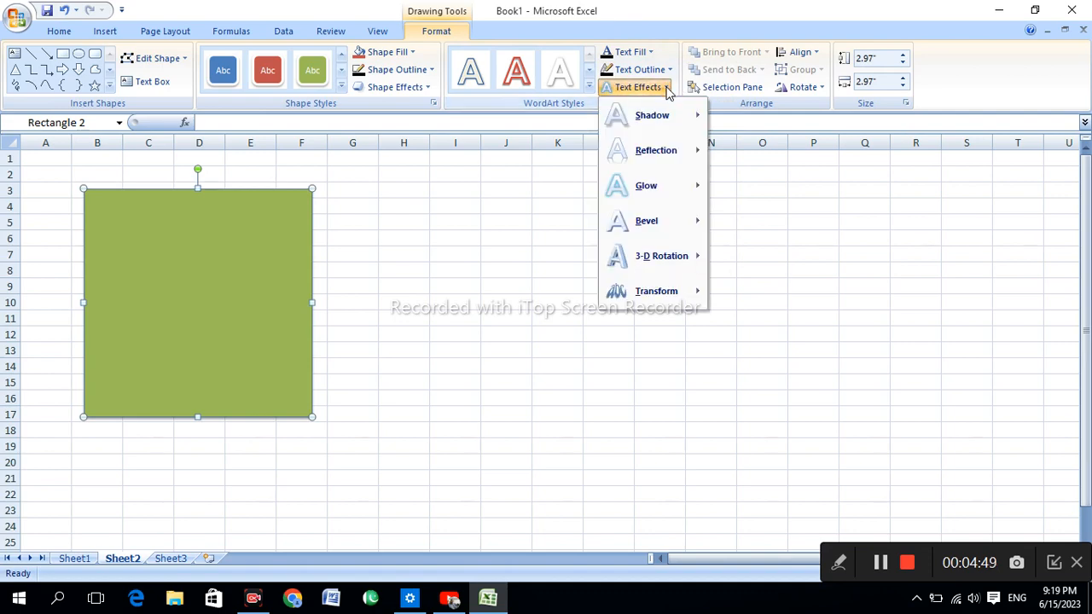
mouse_move(641, 126)
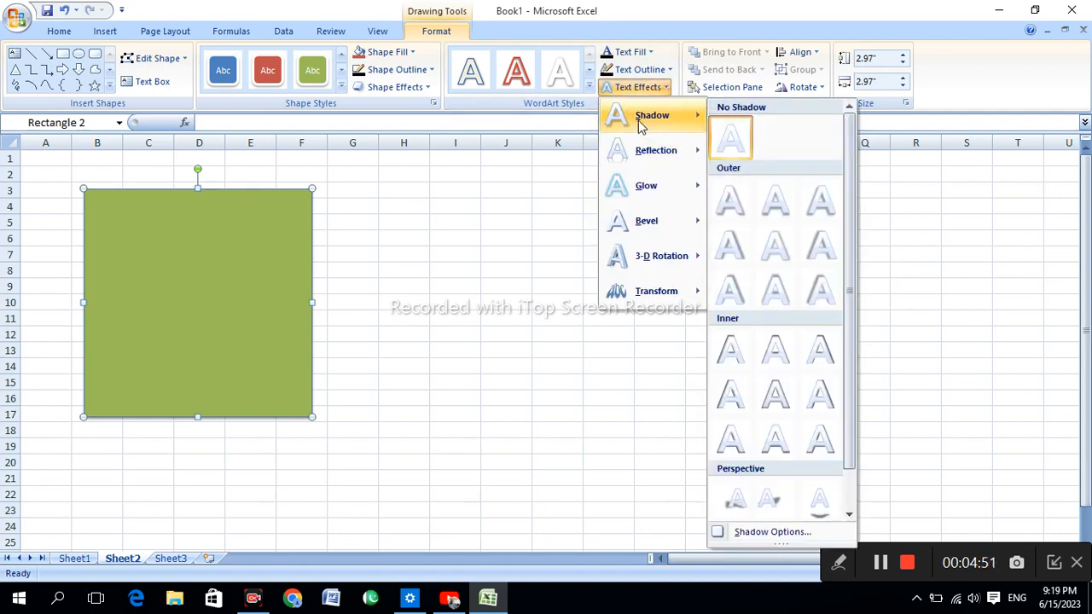
click(666, 89)
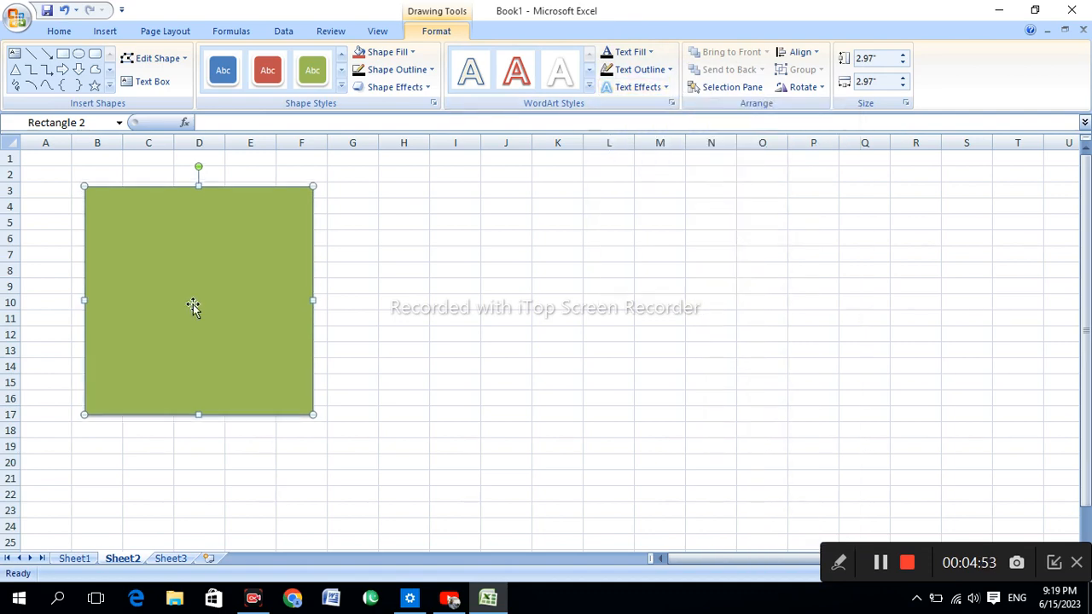
Add the text "kjgfdhdhddd" inside the green square and set the text fill to red
right_click(170, 270)
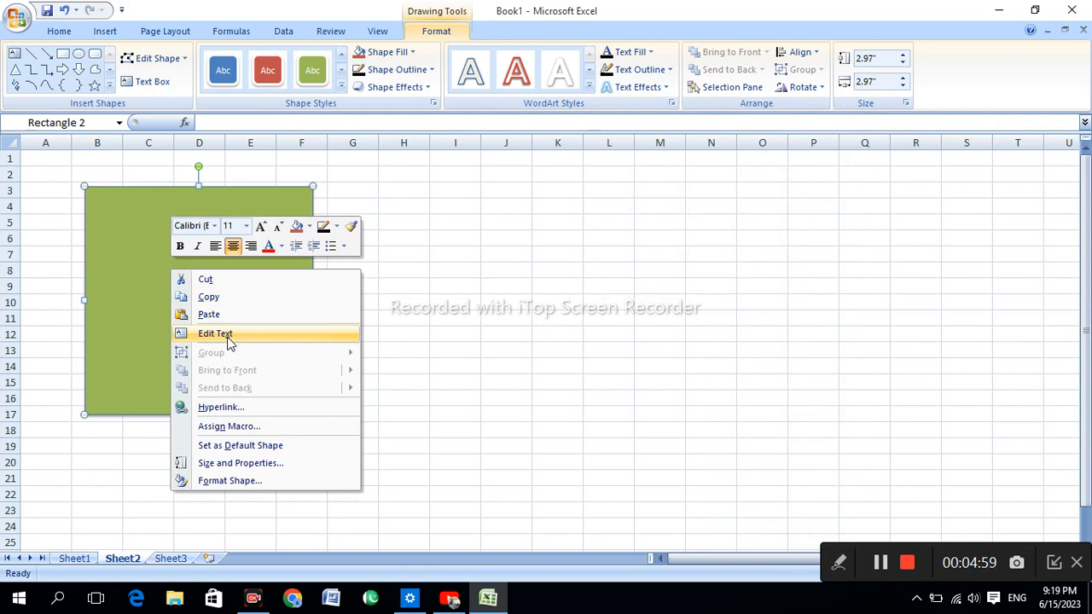
click(227, 337)
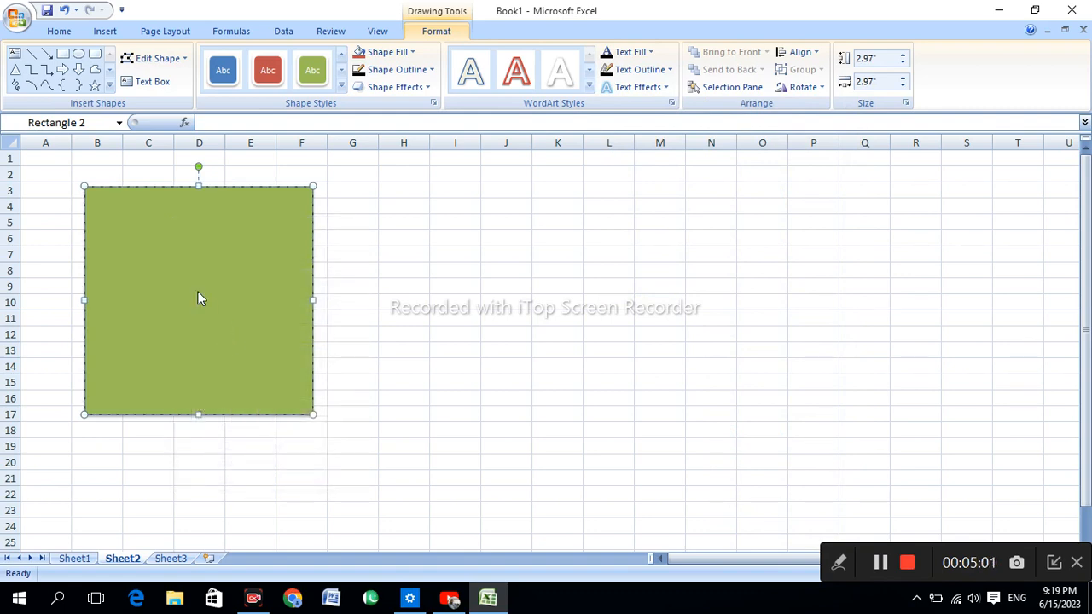
key(Escape)
right_click(197, 288)
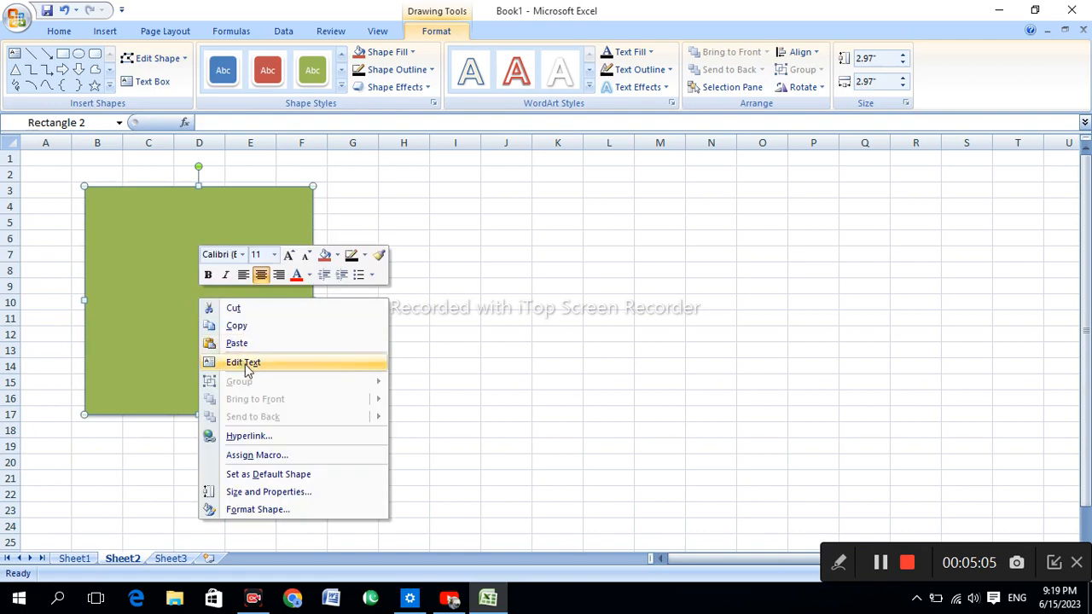
click(244, 363)
text(kjgfdhdhddd)
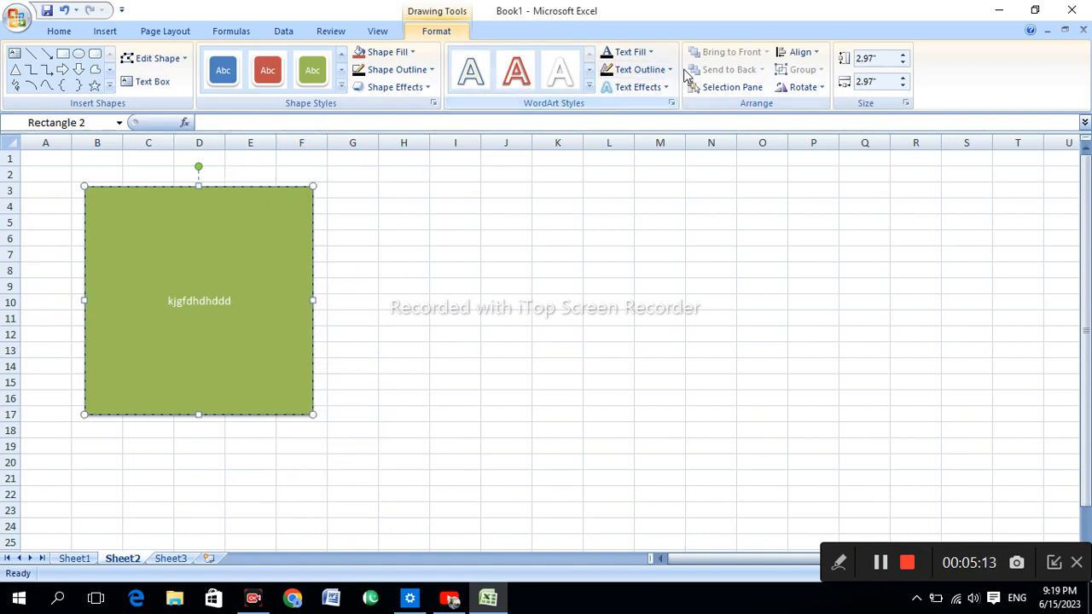
click(651, 53)
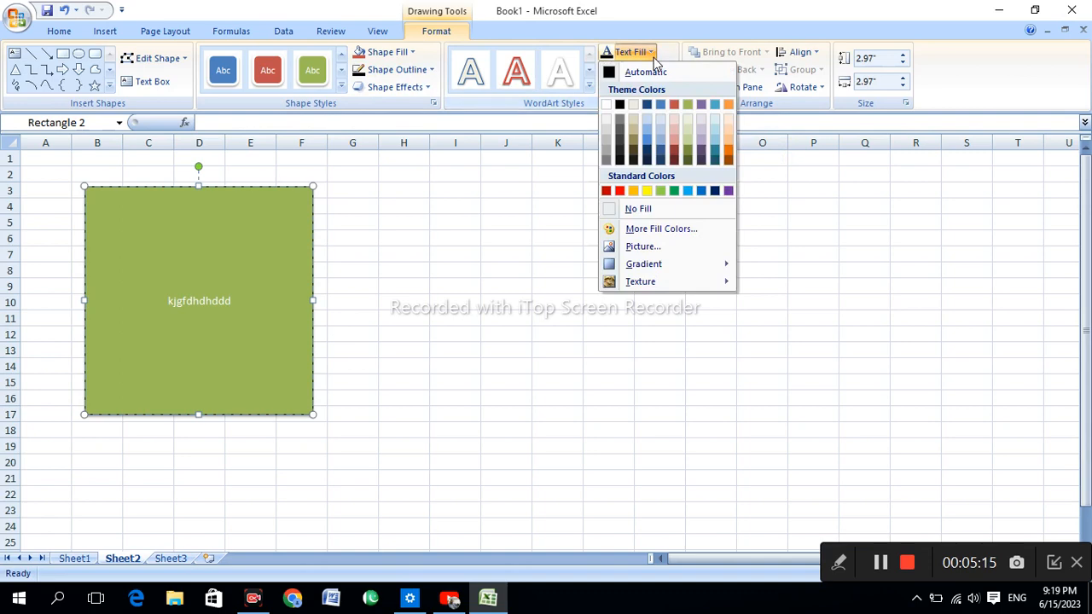
click(619, 191)
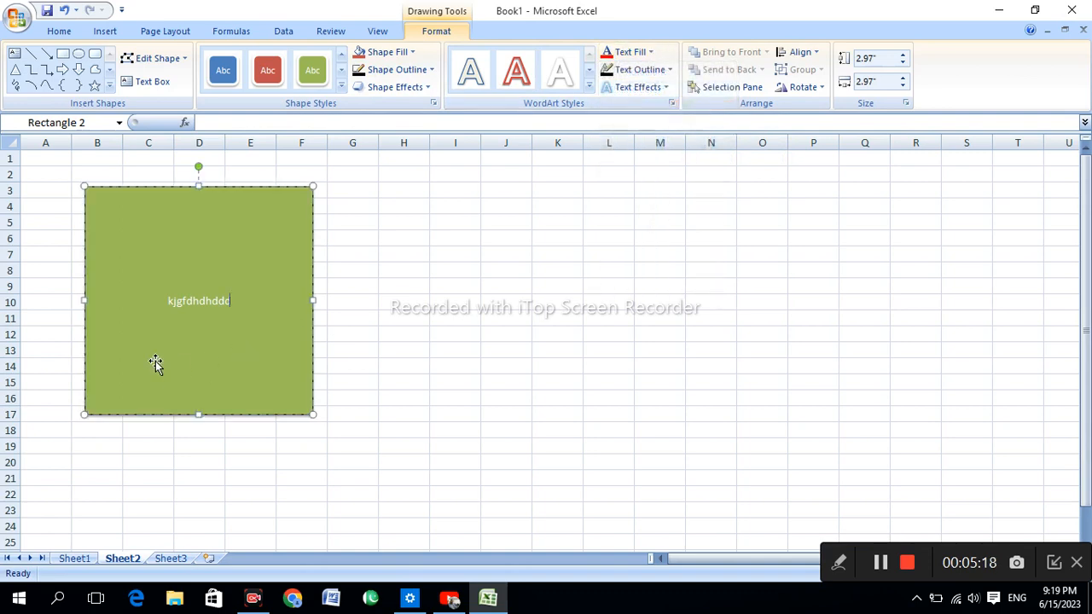
Replace the text inside the green square with "yyyurururuu"
right_click(238, 306)
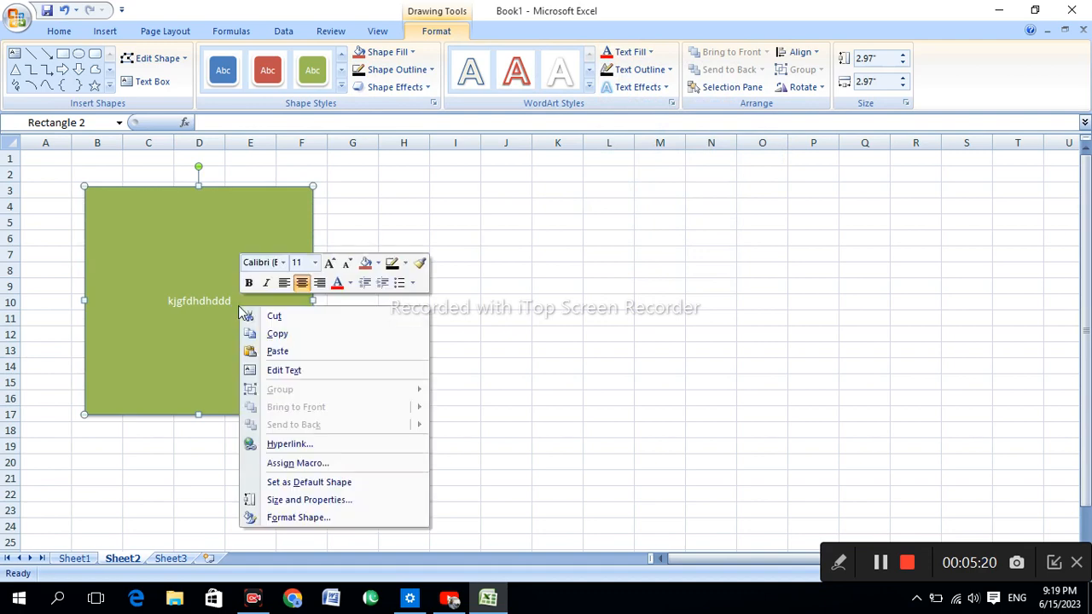
click(292, 370)
text(yyyururuuu)
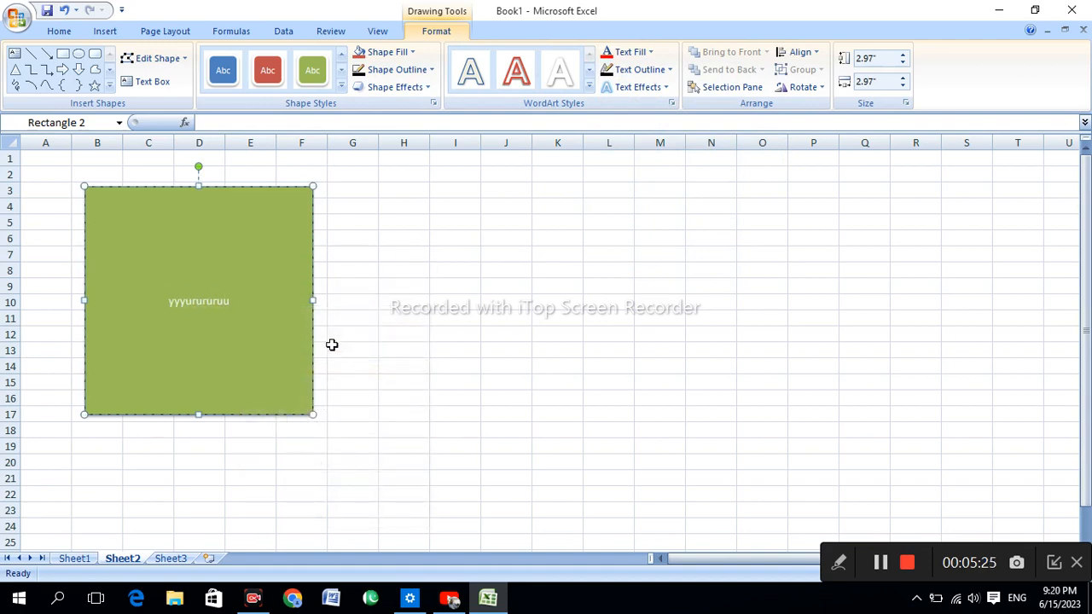
Clear the green square's text and set the text fill to the red theme colour for new sample text
key(ctrl+a)
key(BackSpace)
click(649, 53)
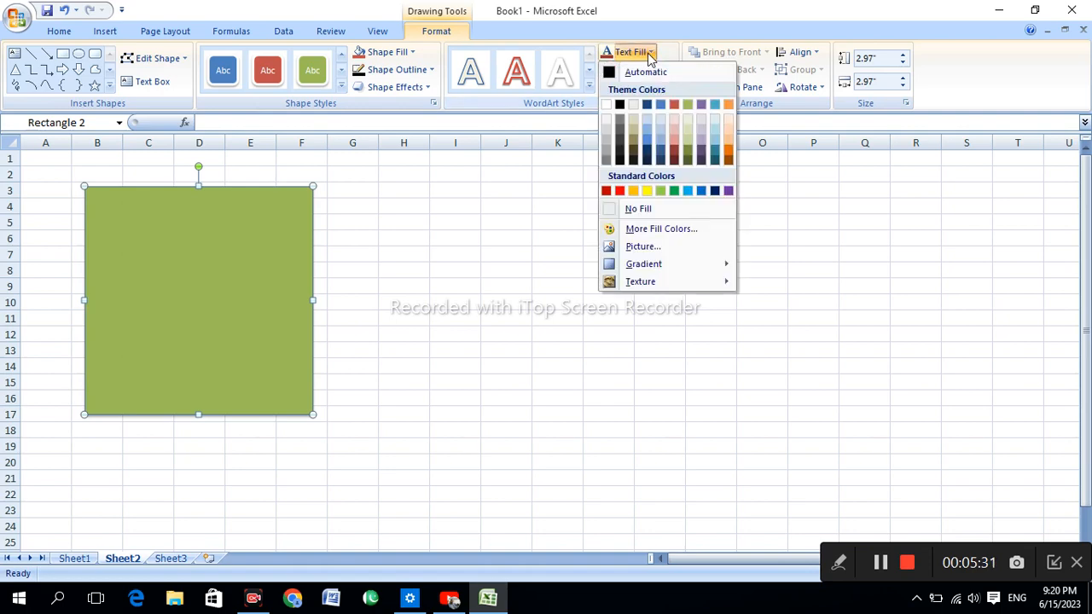
click(678, 104)
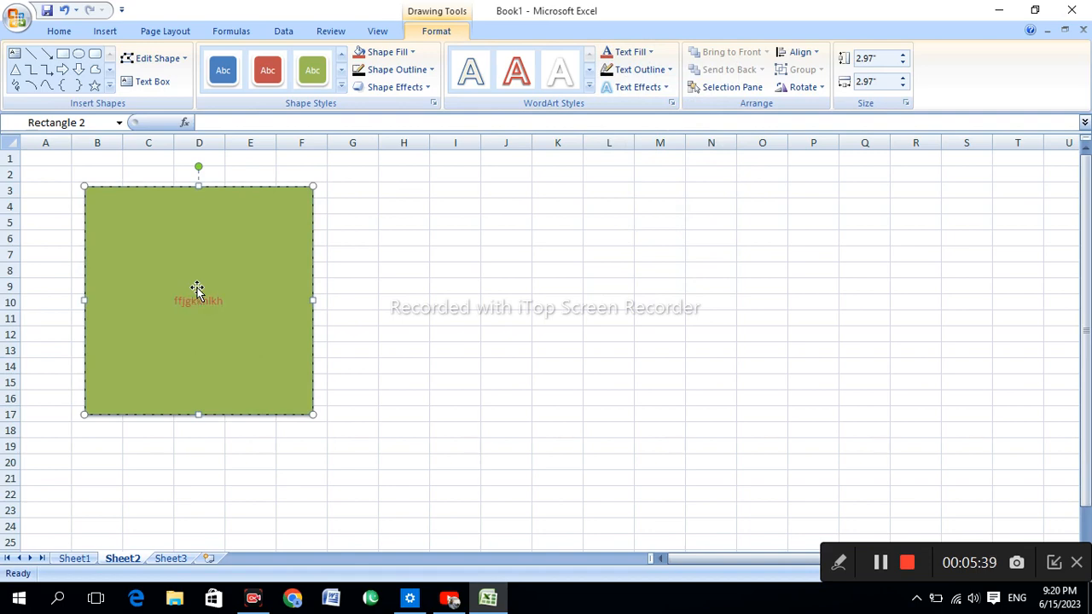
Close the current Book1 workbook by exiting Excel
key(alt+f)
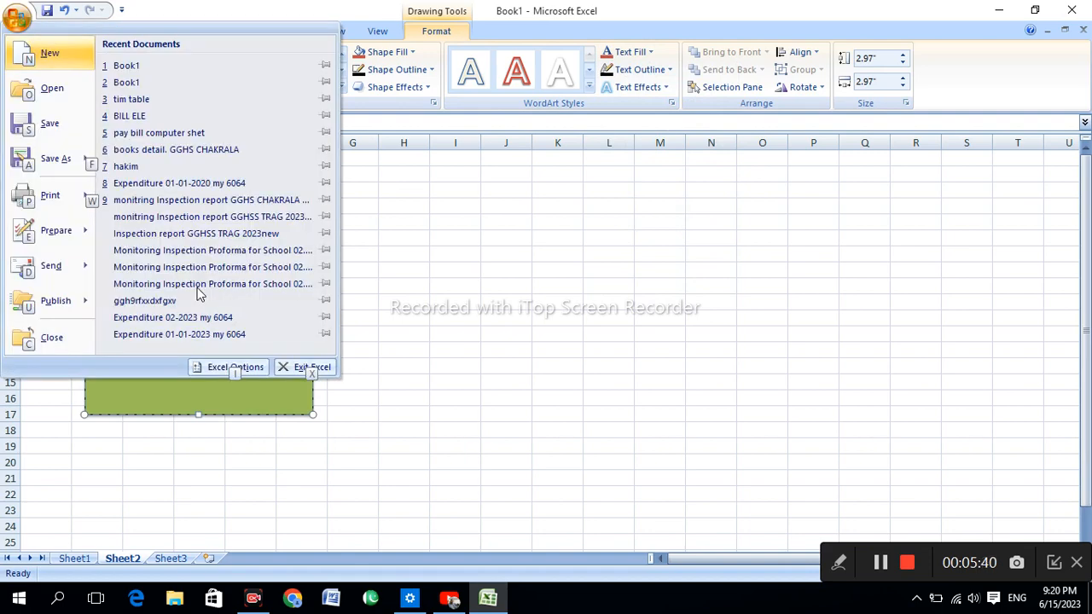
click(297, 368)
click(563, 339)
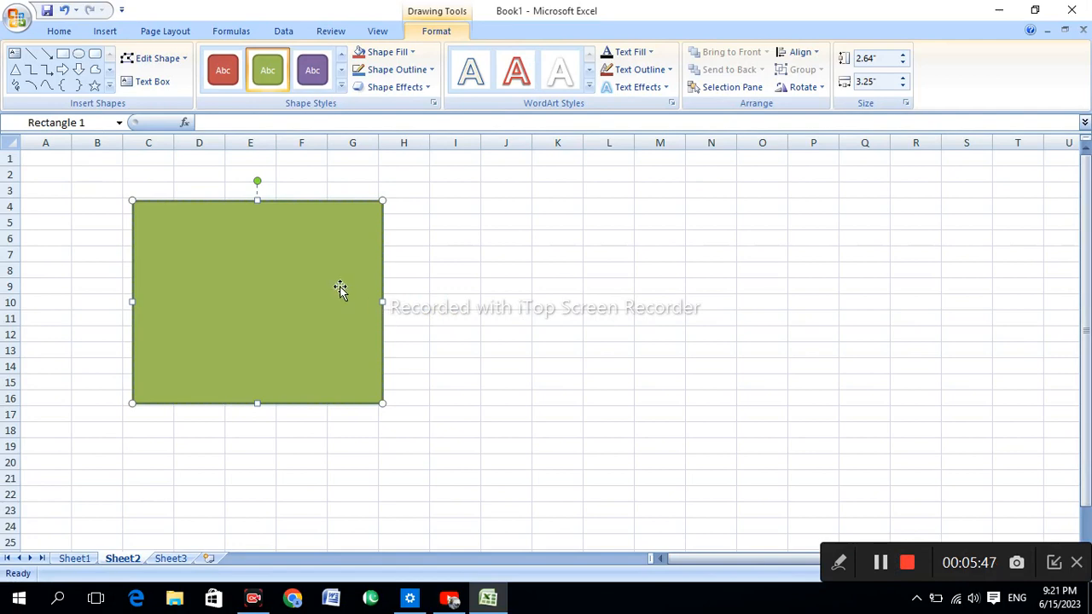
Draw an oval about 2.85" high by 3.76" wide beside the green rectangle and apply the red colored-fill shape style
click(109, 85)
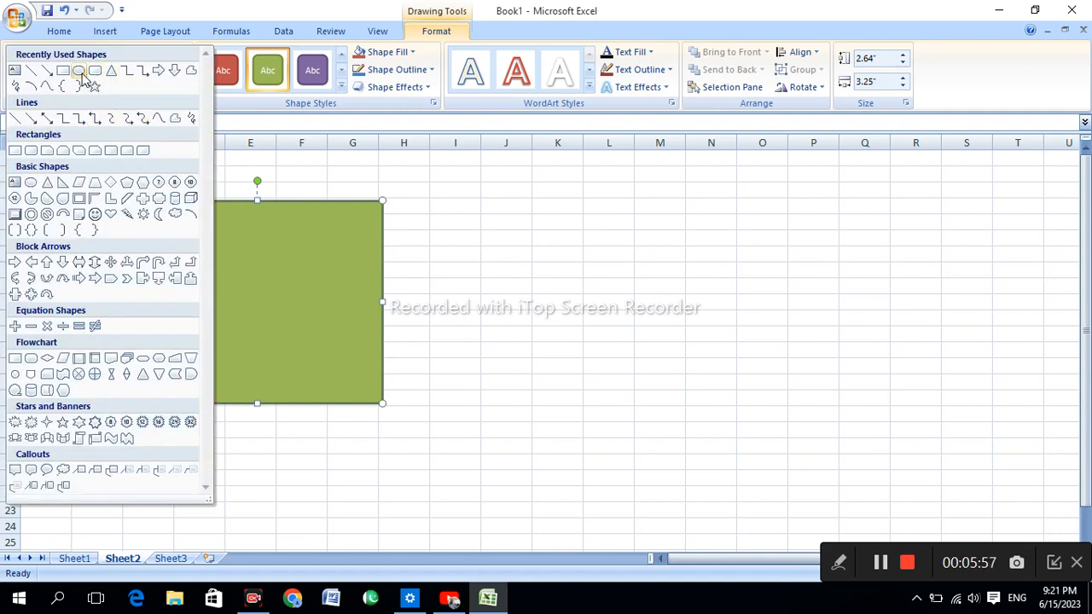
click(80, 70)
mouse_move(509, 206)
mouse_down()
mouse_move(784, 204)
mouse_move(821, 346)
mouse_move(797, 426)
mouse_up()
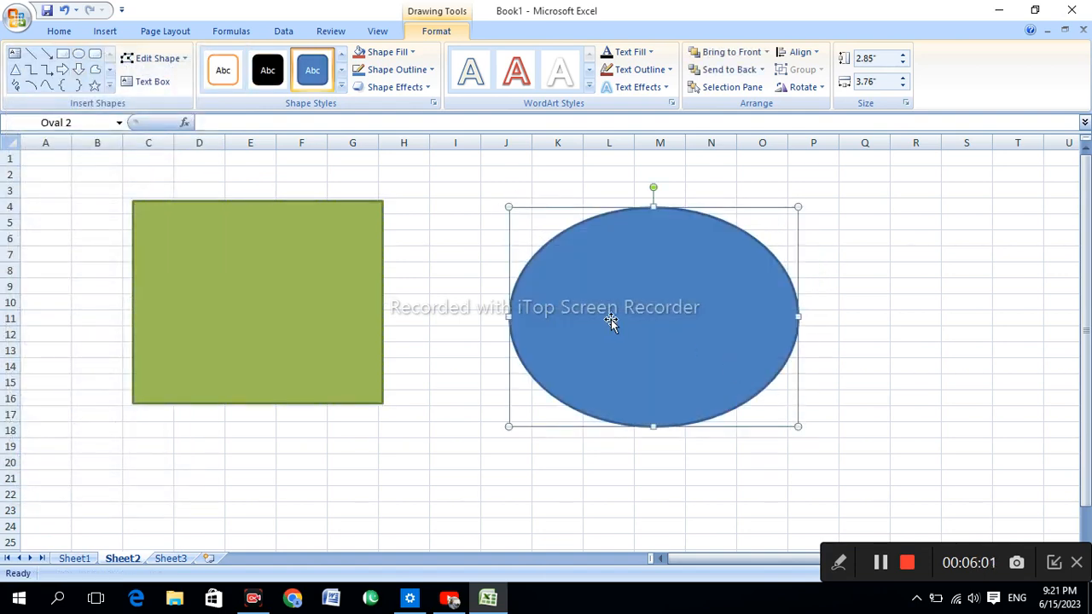
click(341, 69)
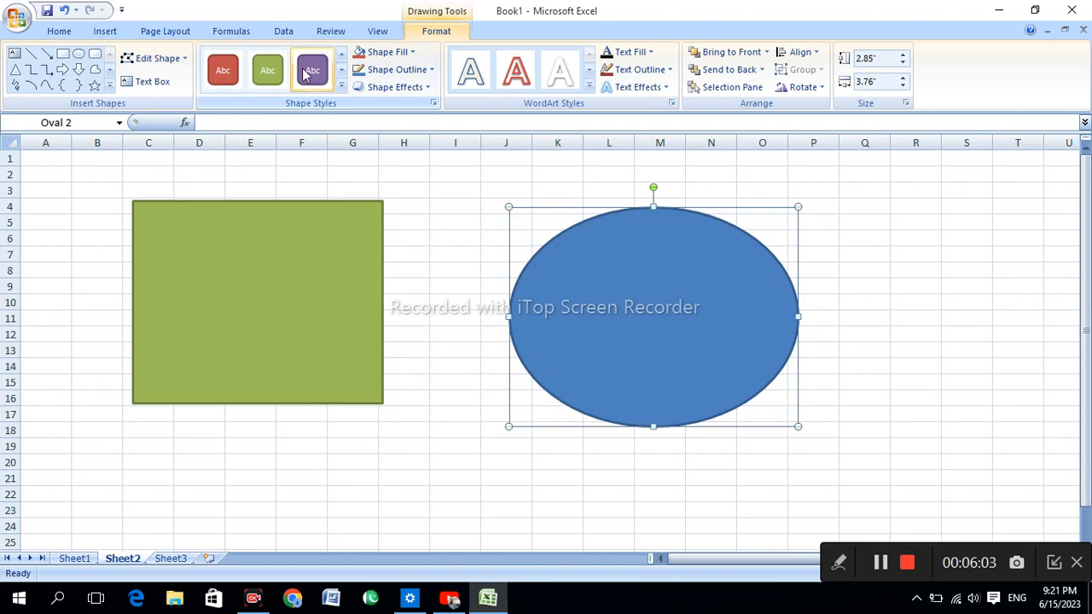
click(222, 70)
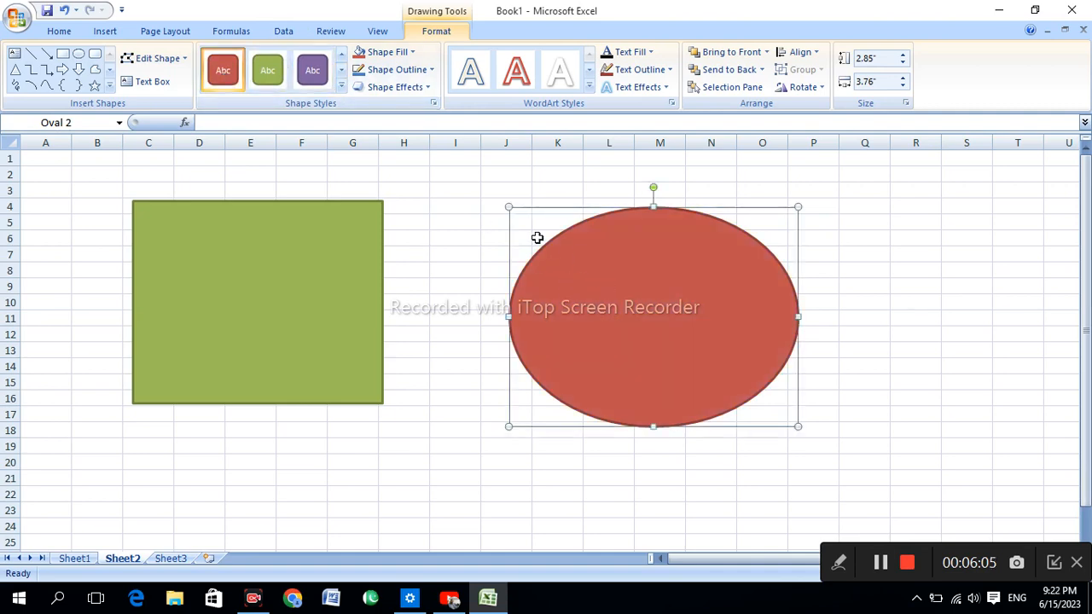
Add the text "ottrdcffgggg" inside the red oval with a dark blue text fill
right_click(636, 308)
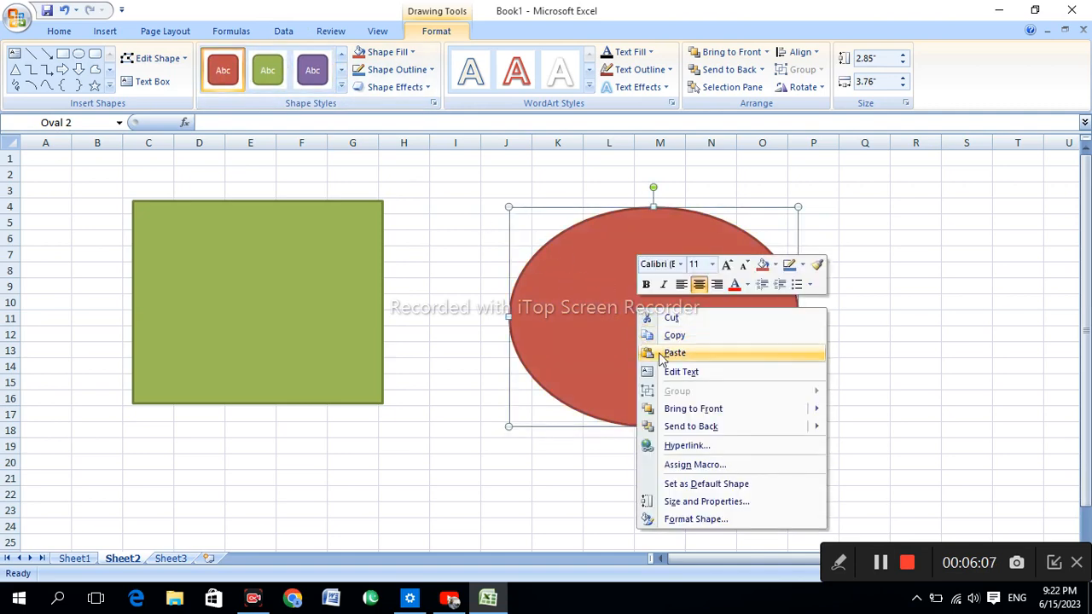
click(693, 383)
click(638, 52)
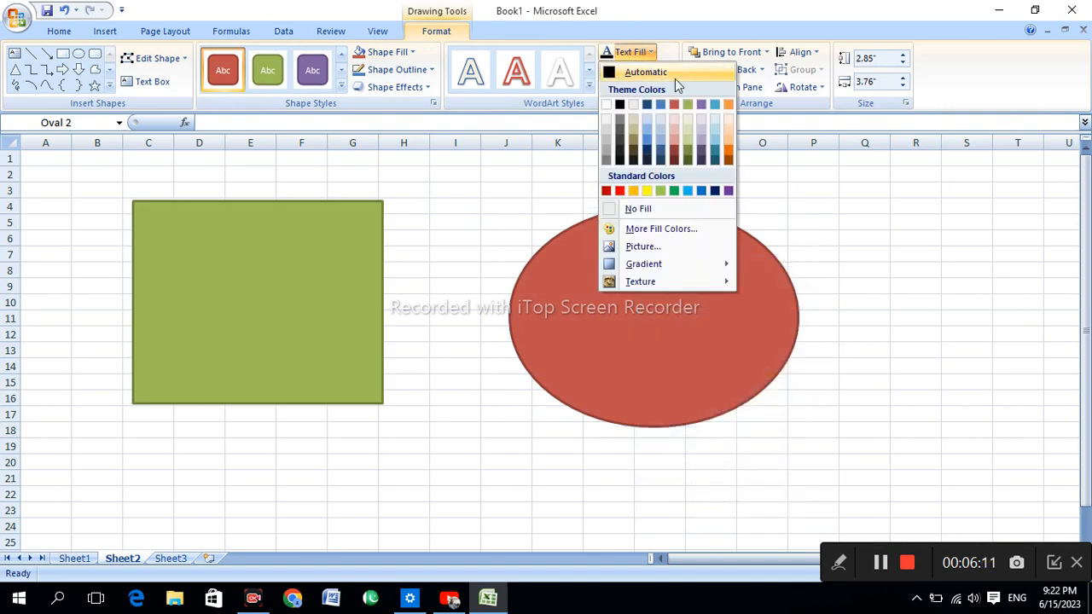
click(652, 147)
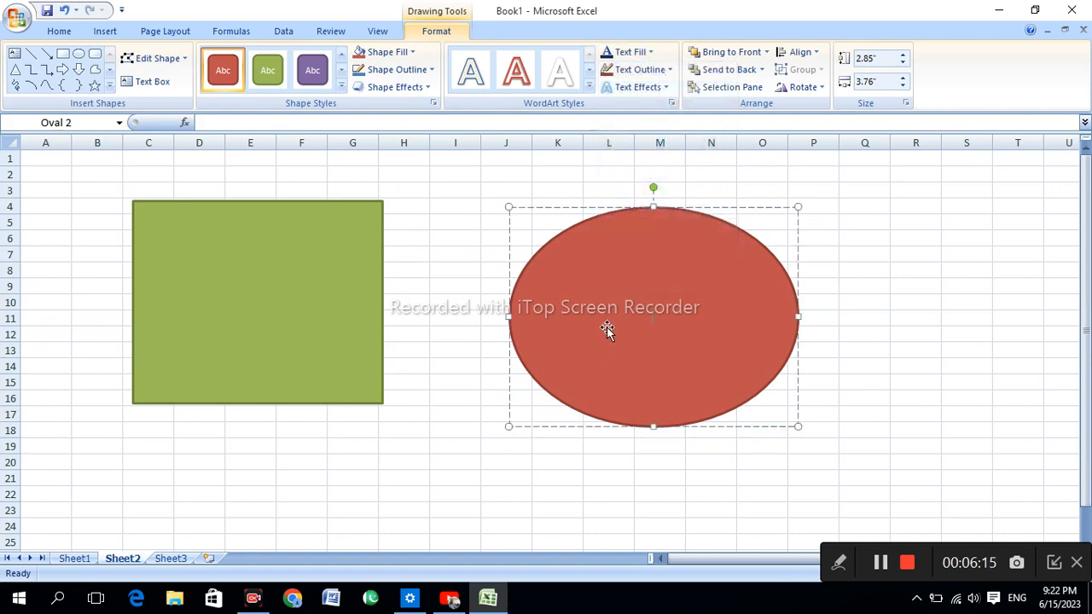
text(ottrdcffgggg)
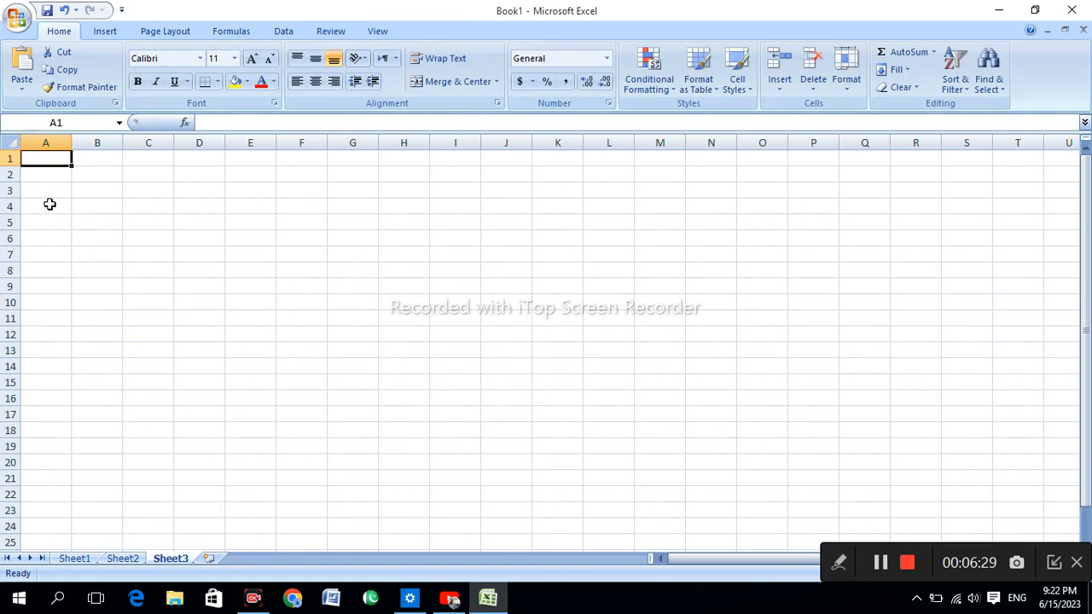
Draw a rectangle about 1.57" high by 2.58" wide over cells B5 to F12 on Sheet3
click(105, 31)
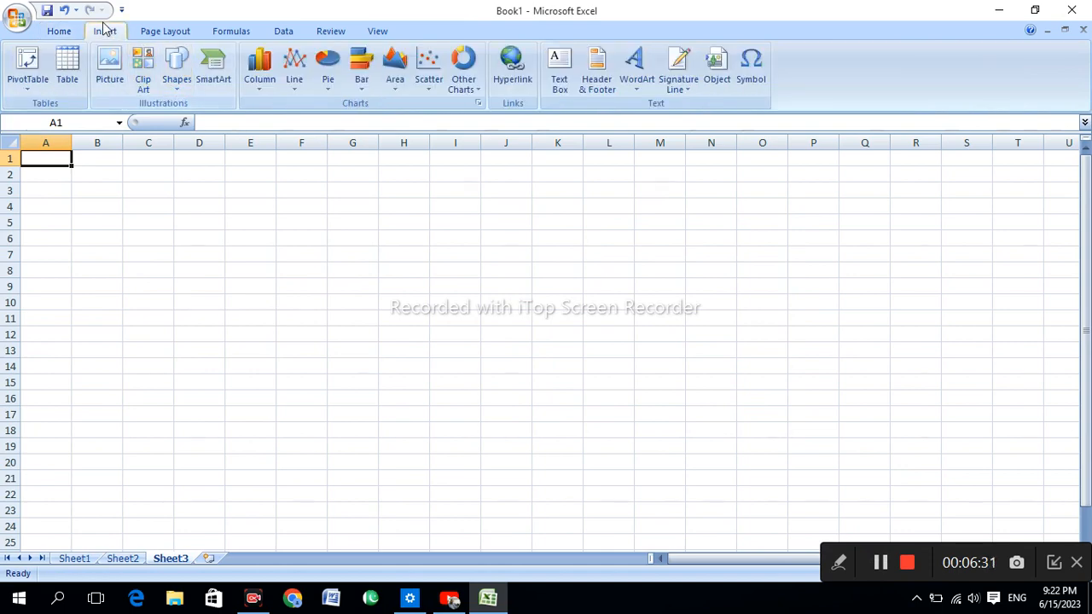
click(175, 72)
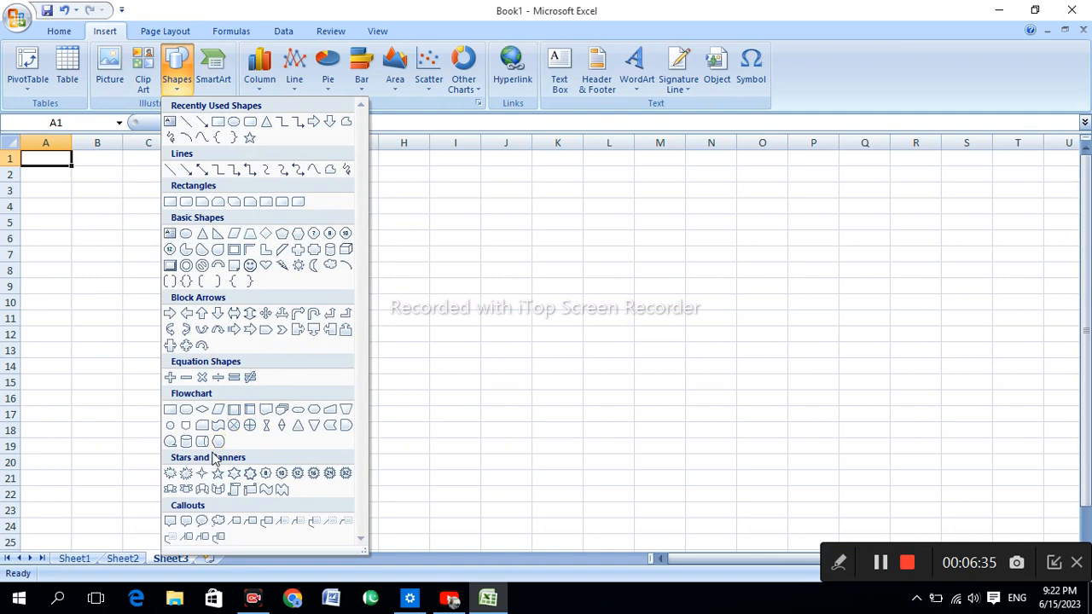
click(218, 124)
mouse_move(103, 218)
mouse_down()
mouse_move(227, 217)
mouse_move(289, 283)
mouse_move(302, 339)
mouse_up()
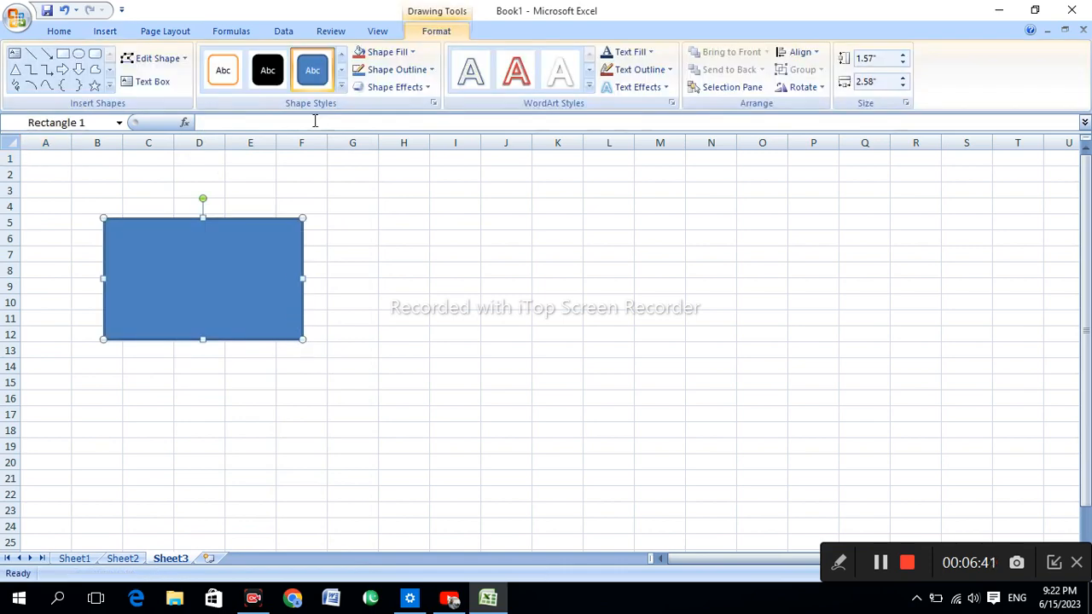
Add the text "2" inside the rectangle on Sheet3
right_click(239, 268)
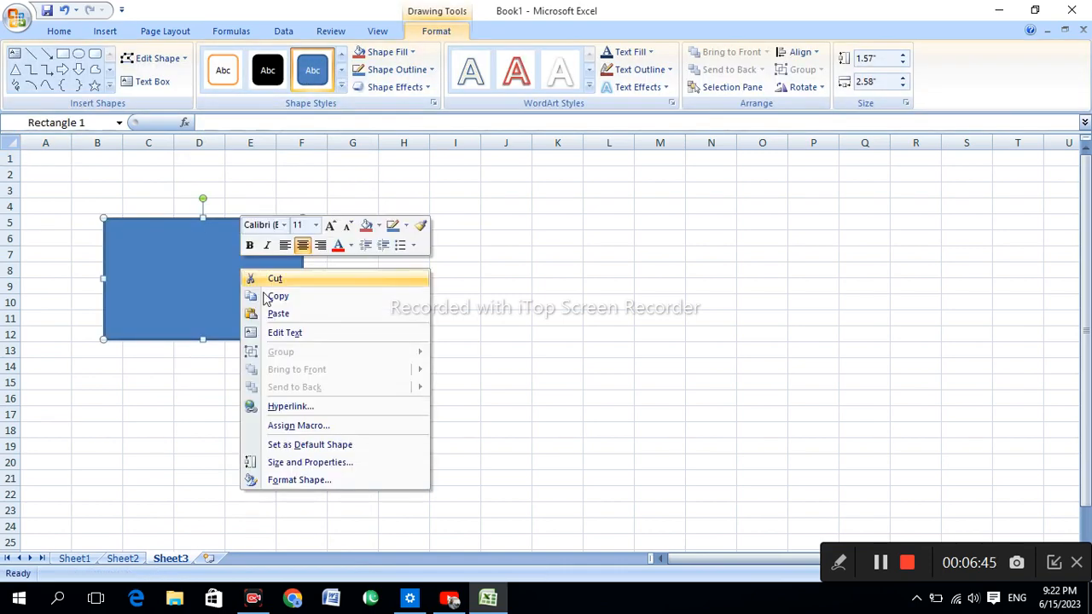
key(Escape)
click(218, 269)
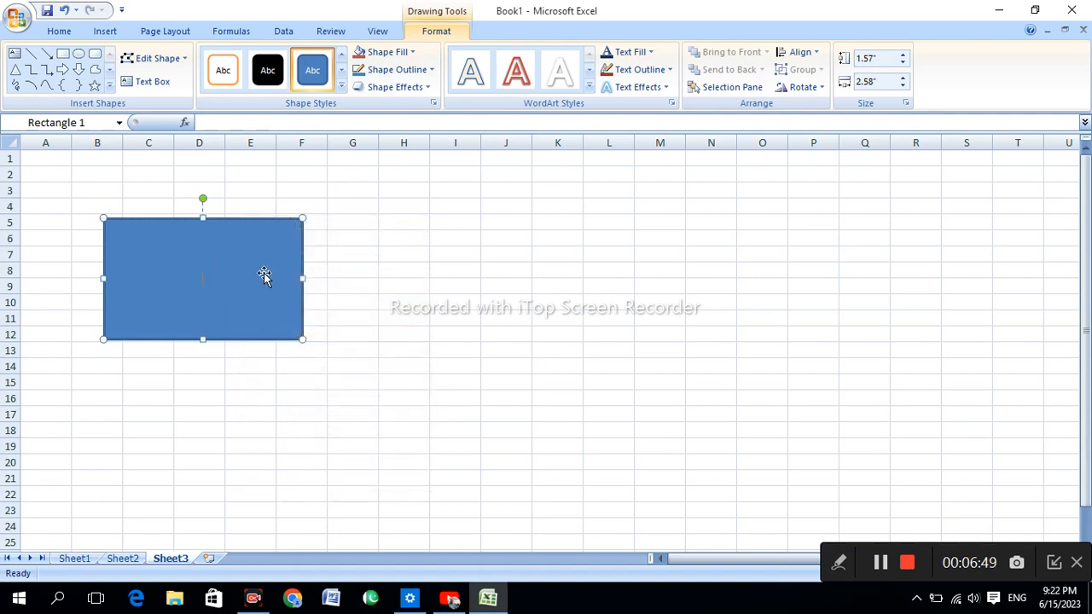
text(2)
click(353, 333)
Increase the font size of the "2" in the rectangle to 54
click(219, 282)
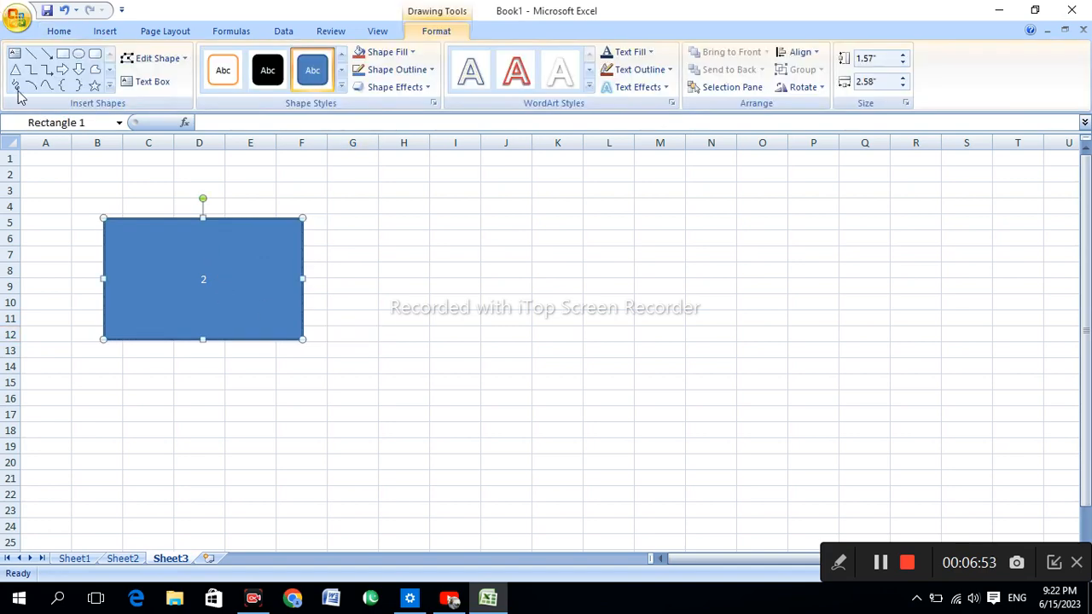
click(58, 32)
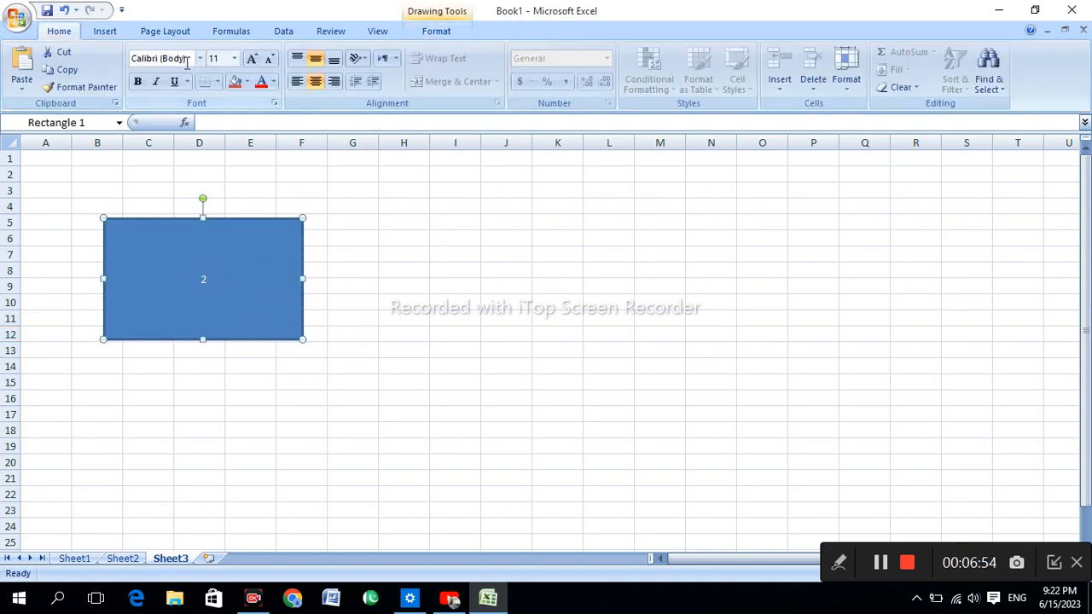
click(252, 58)
click(252, 58)
click(253, 58)
click(252, 58)
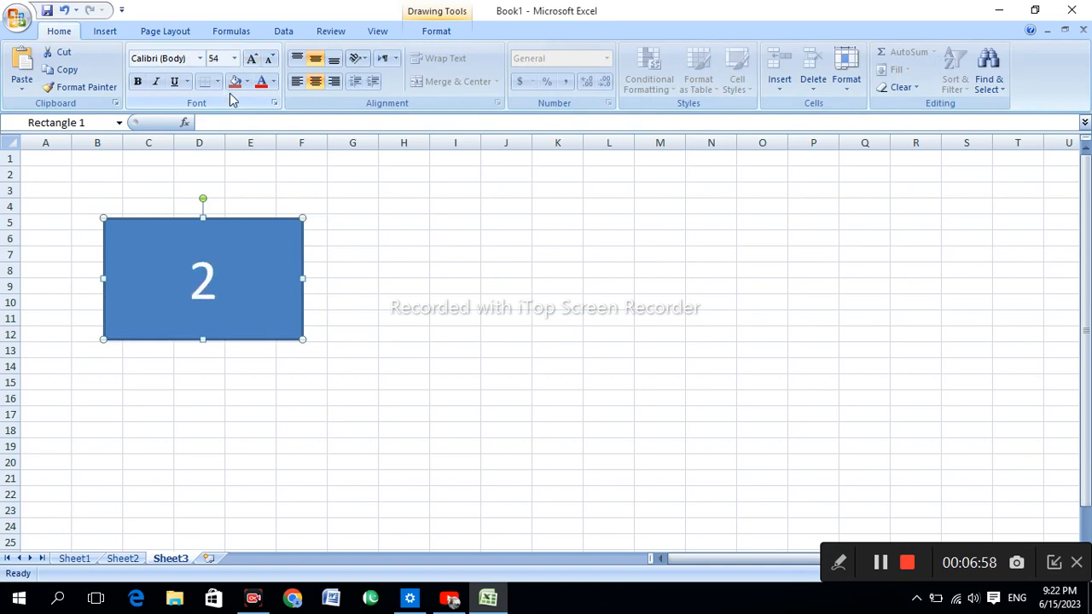
Color the "2" in the rectangle black and make it bold
click(273, 82)
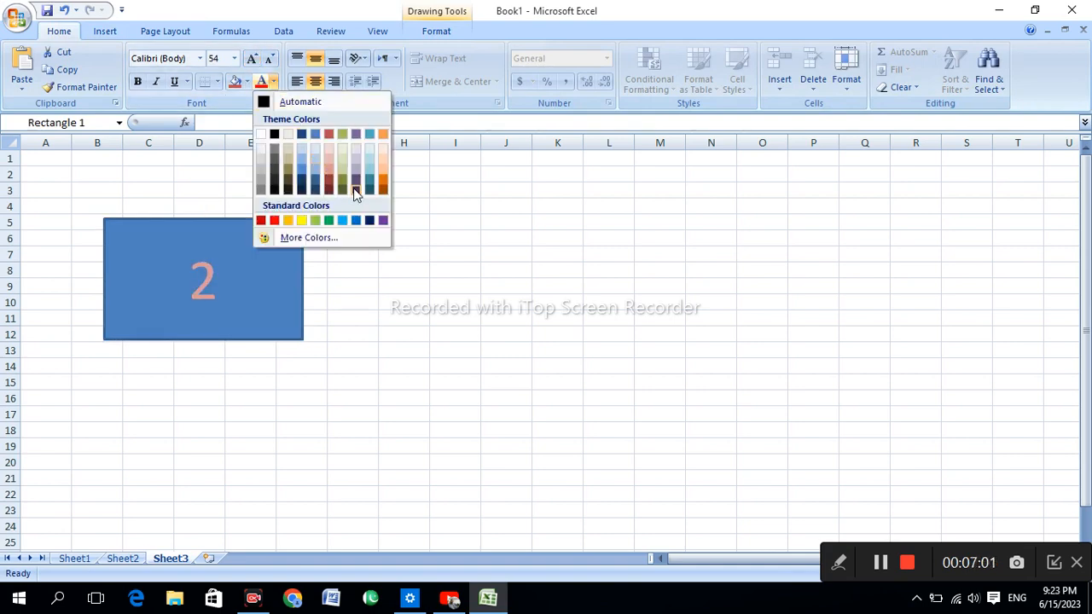
click(274, 135)
click(137, 81)
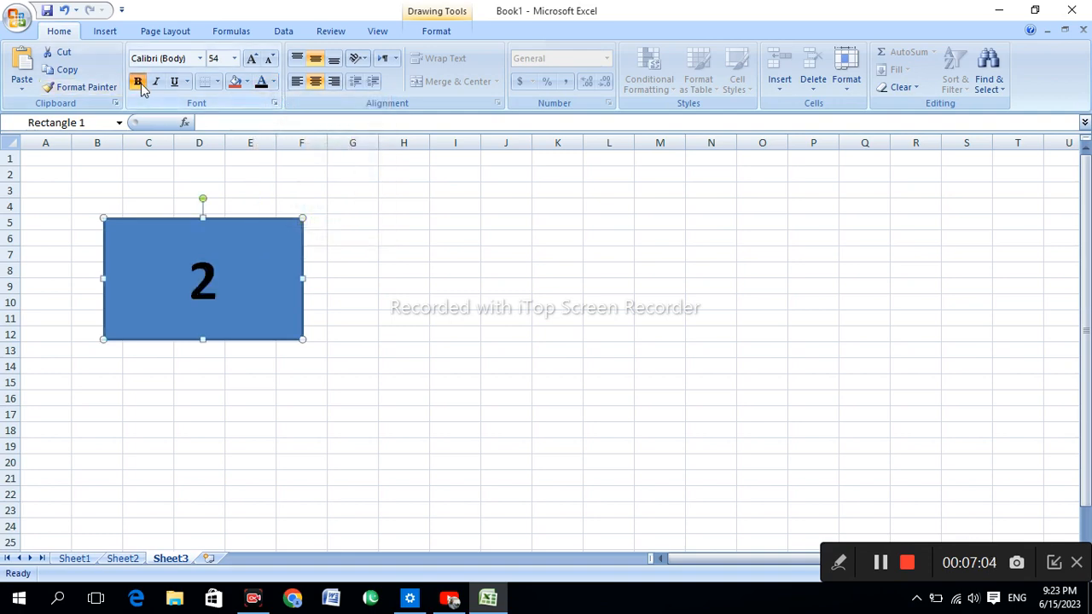
Enlarge the bold black "2" in the rectangle by four more font-size increments
click(251, 58)
click(250, 58)
click(250, 58)
click(250, 58)
click(349, 310)
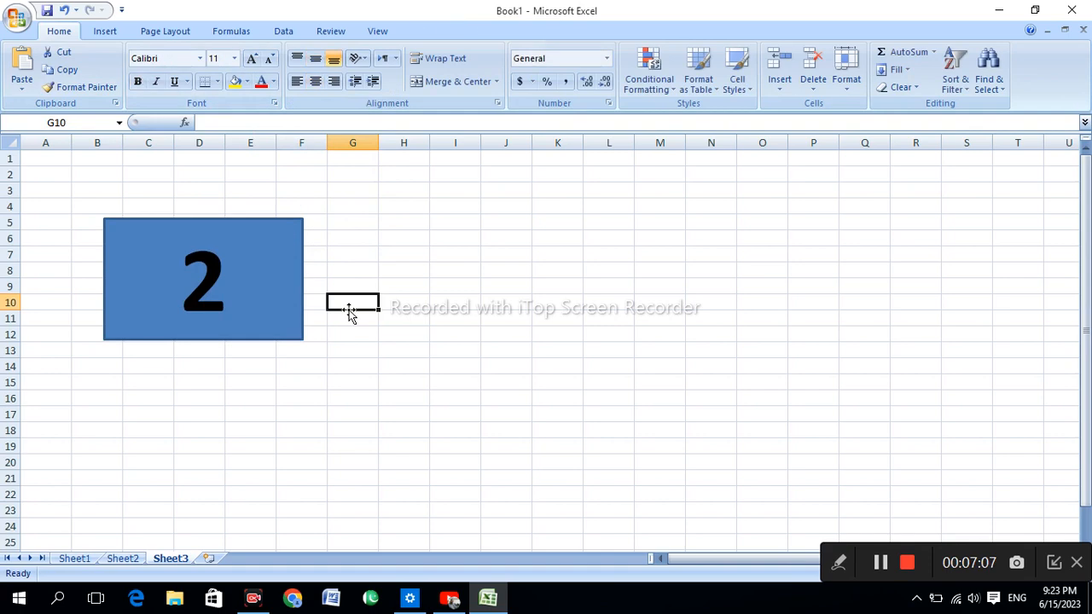
Draw a plus equation shape about 0.77" high by 1.92" wide beside the rectangle, over cells G7 to I10
click(105, 31)
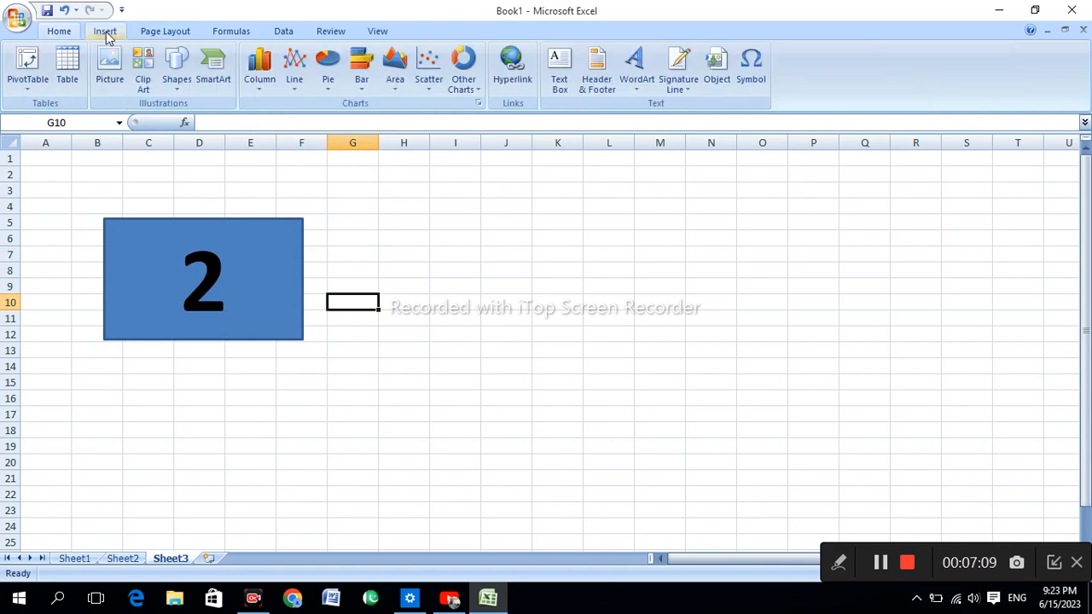
click(176, 73)
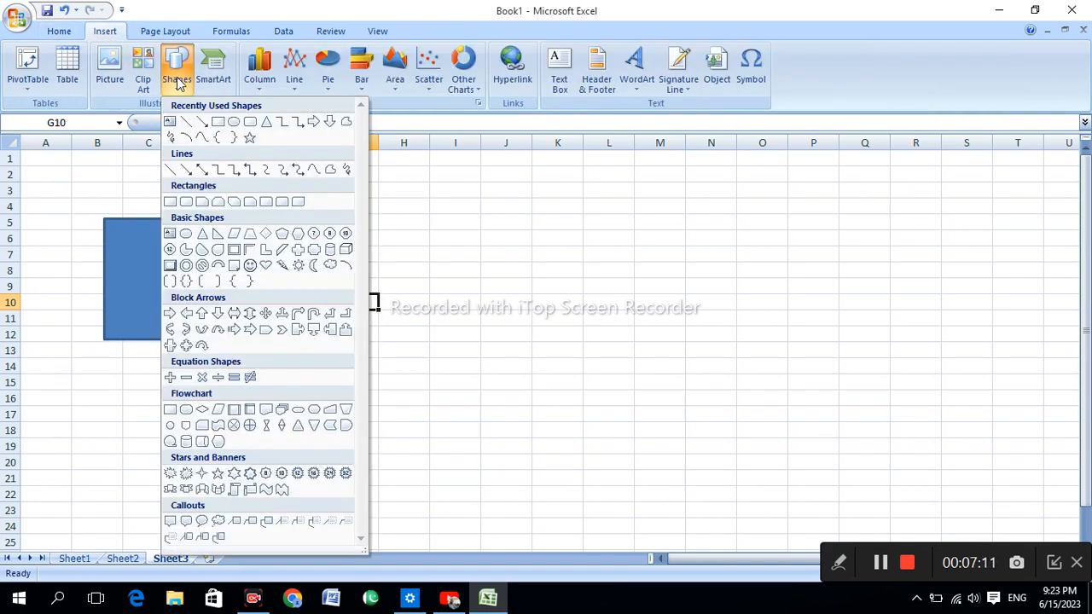
click(171, 378)
mouse_move(346, 244)
mouse_down()
mouse_move(439, 248)
mouse_move(481, 303)
mouse_up()
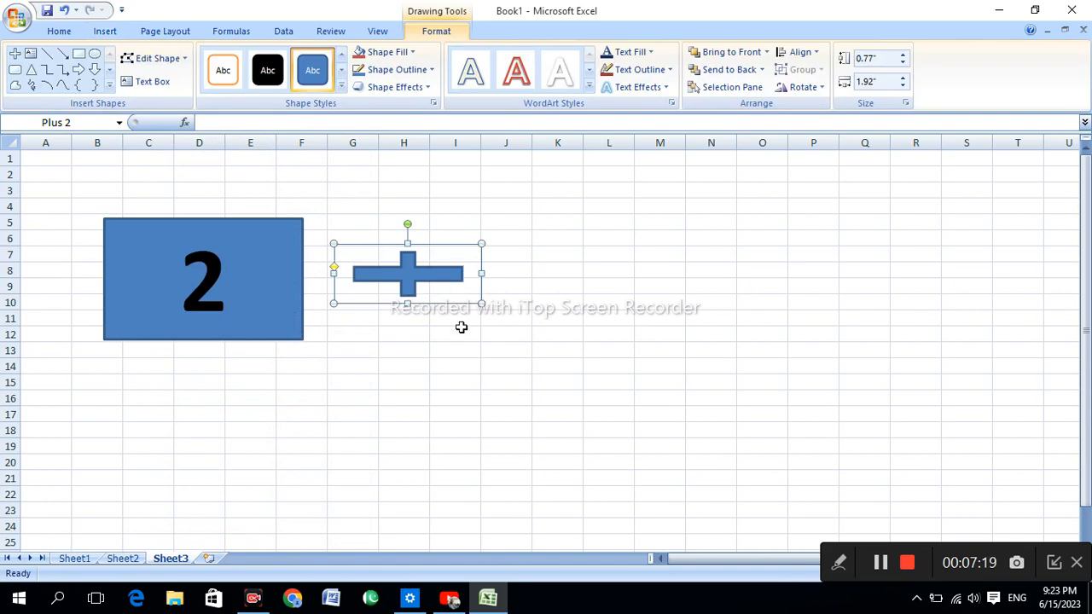
click(556, 270)
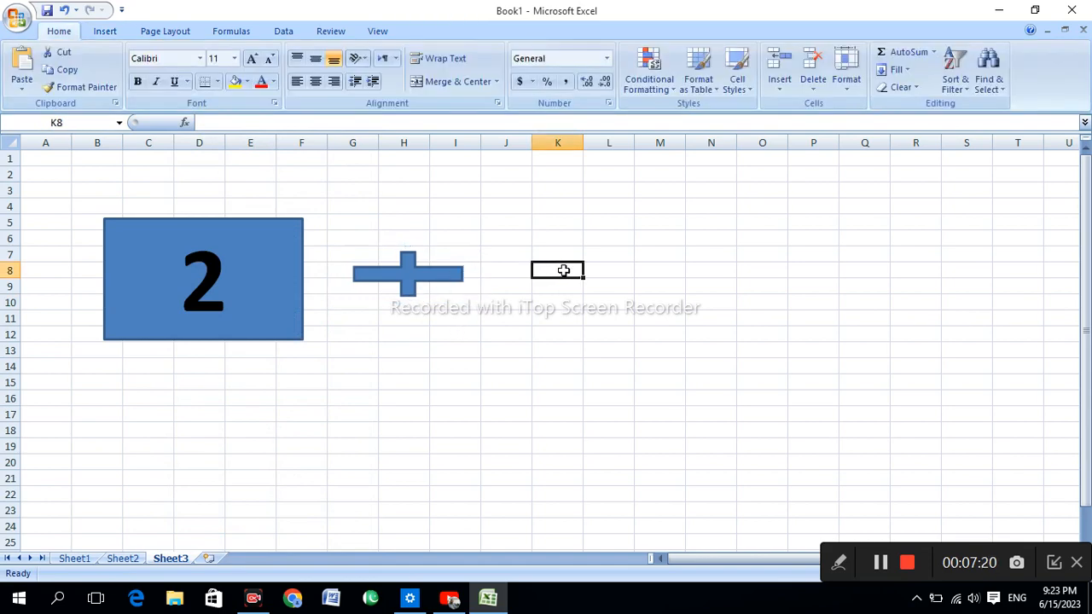
click(113, 31)
click(179, 81)
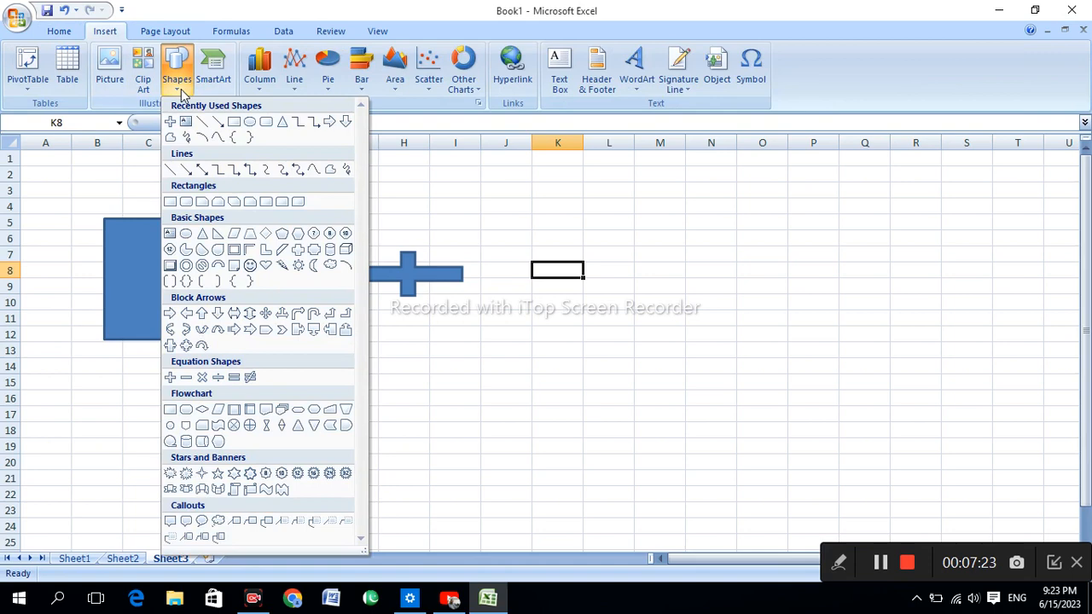
click(248, 123)
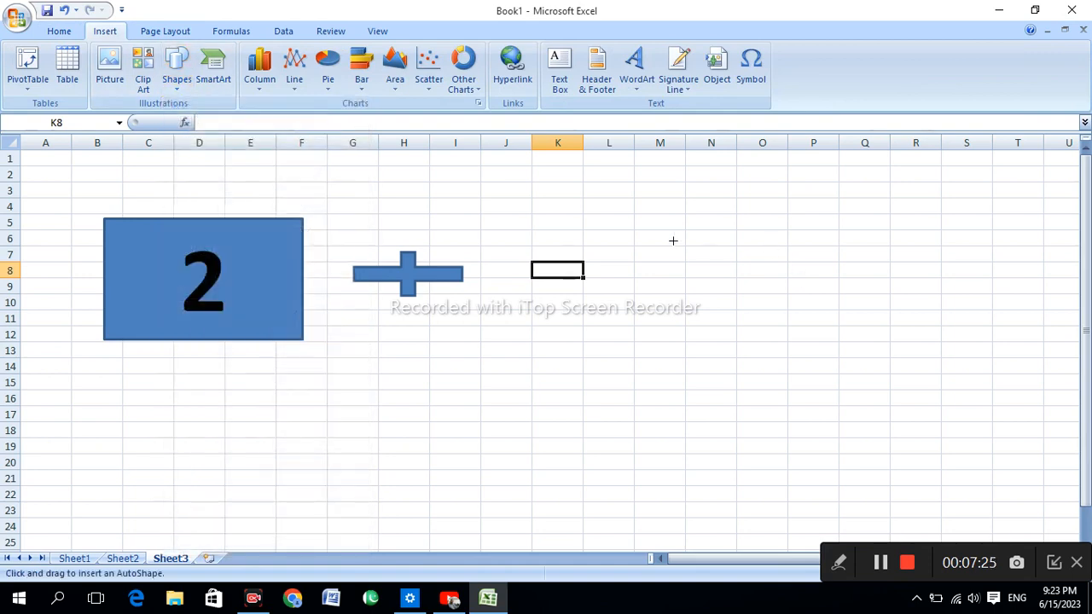
click(615, 214)
mouse_move(534, 222)
mouse_down()
mouse_move(751, 231)
mouse_move(756, 328)
mouse_up()
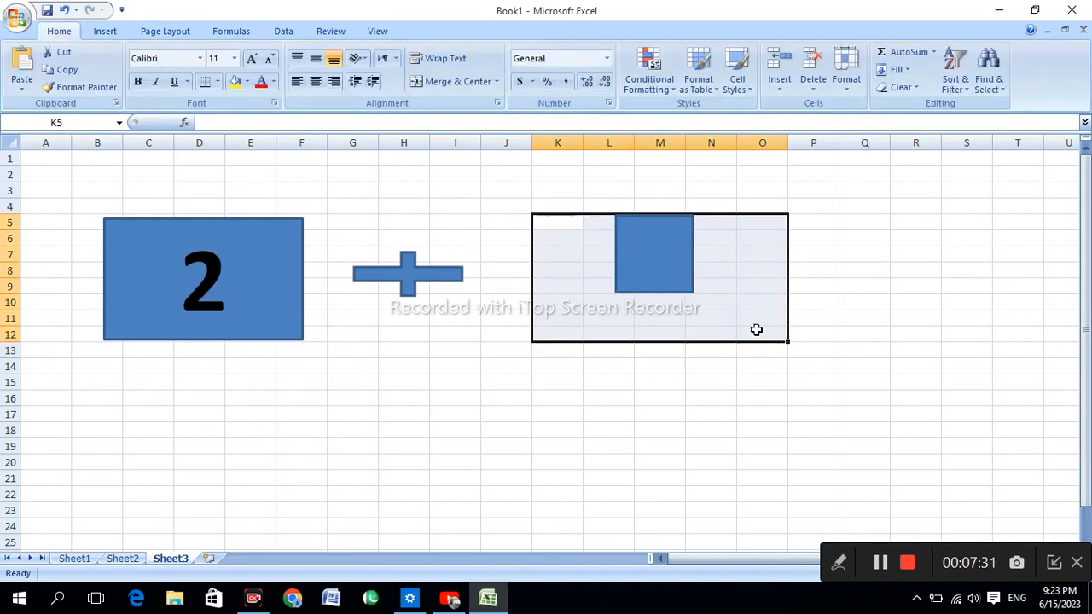
click(110, 34)
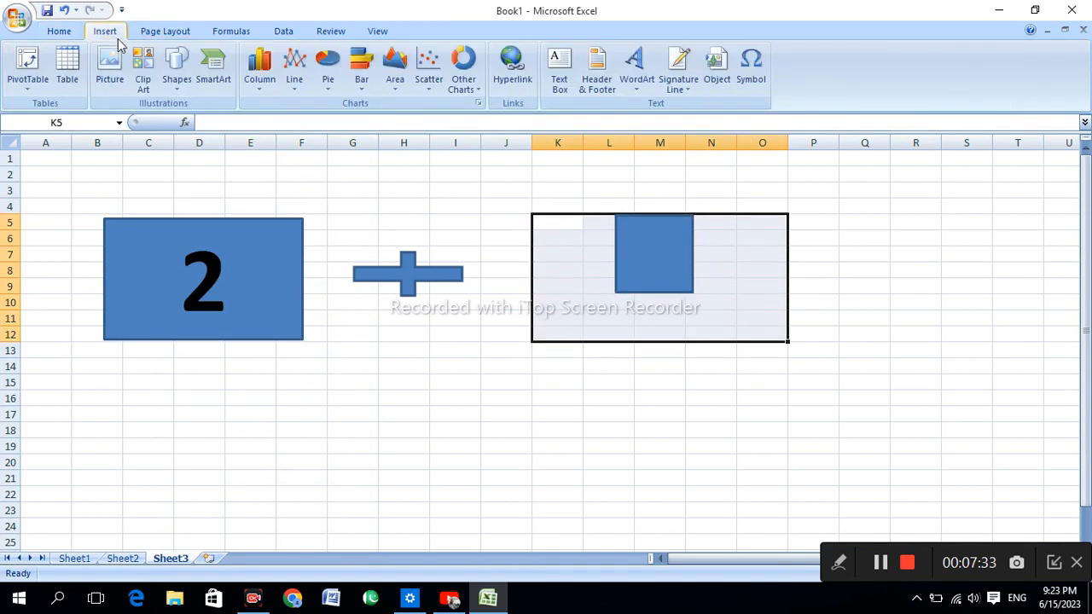
click(626, 273)
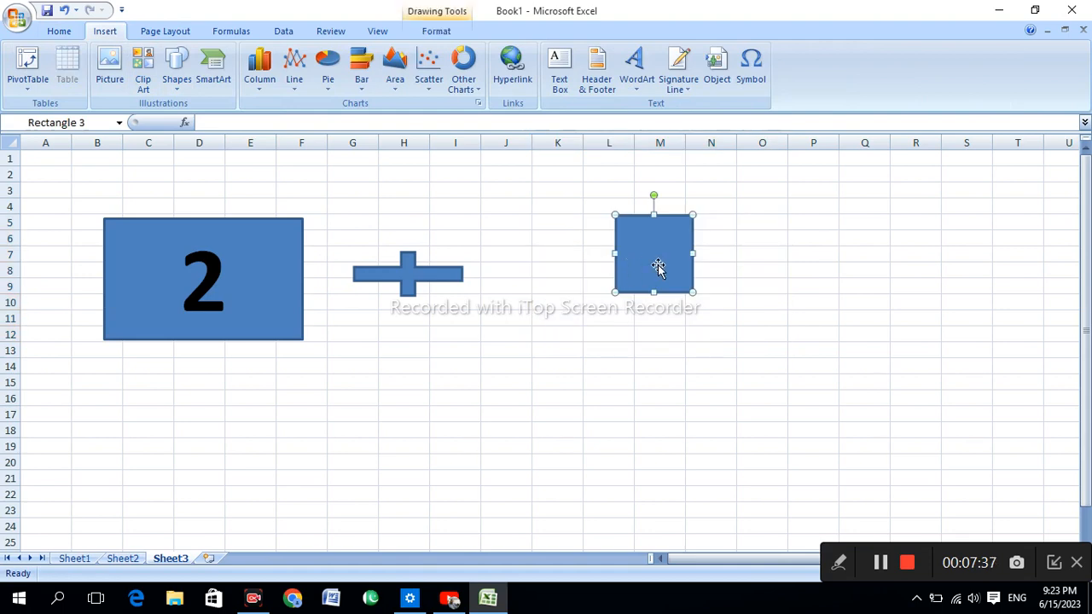
key(Delete)
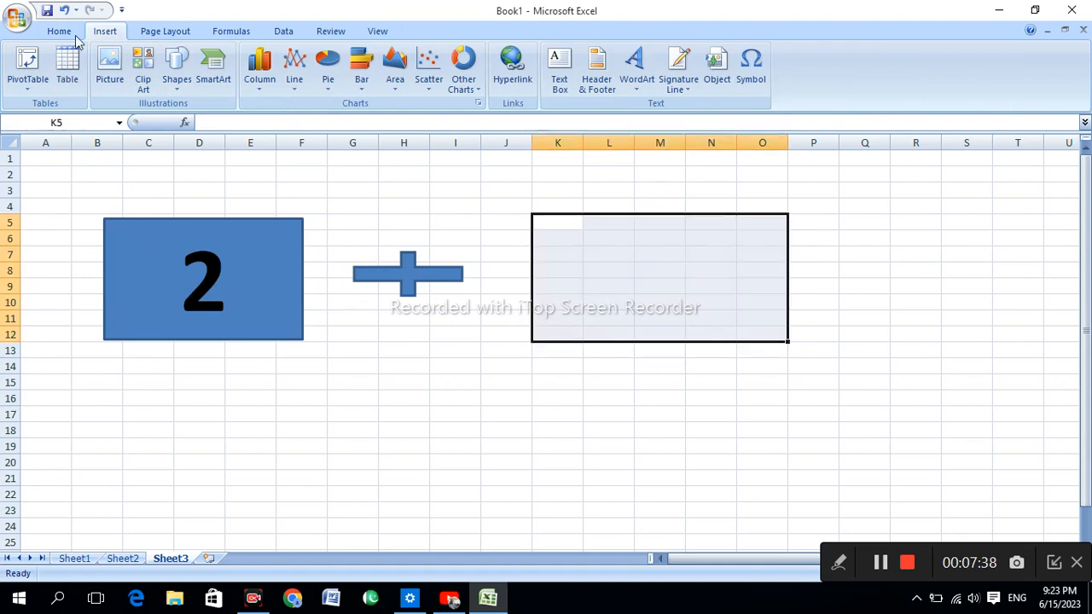
Draw a second rectangle about 1.9" high by 3.49" wide on the far side of the plus shape and add the text "2" inside
click(177, 67)
click(233, 122)
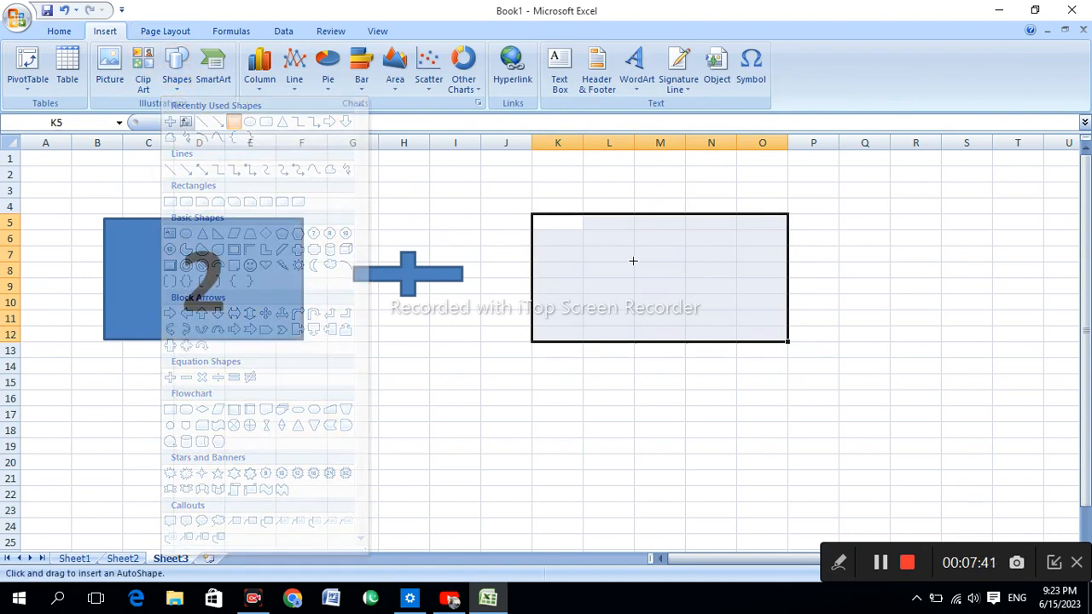
drag(523, 217, 793, 362)
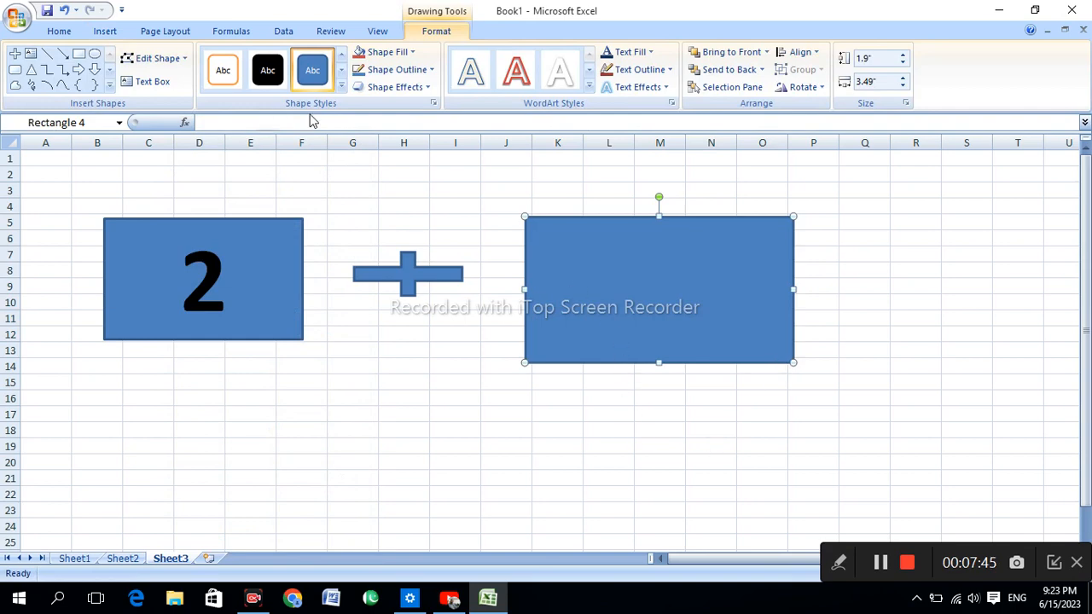
right_click(637, 302)
click(723, 368)
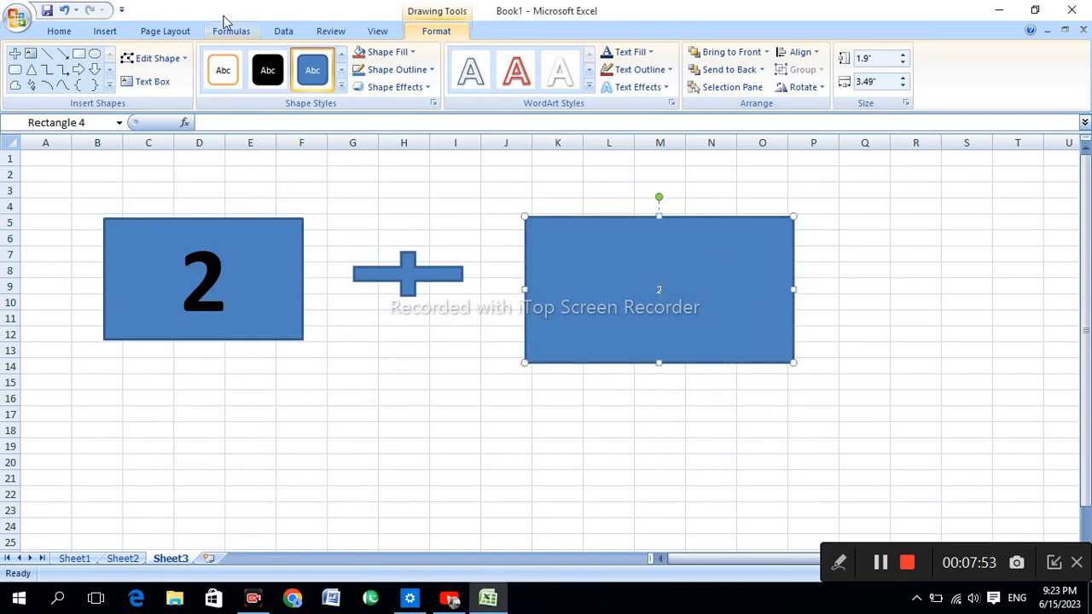
Format the "2" in the second rectangle as bold black text with font size 96
click(62, 32)
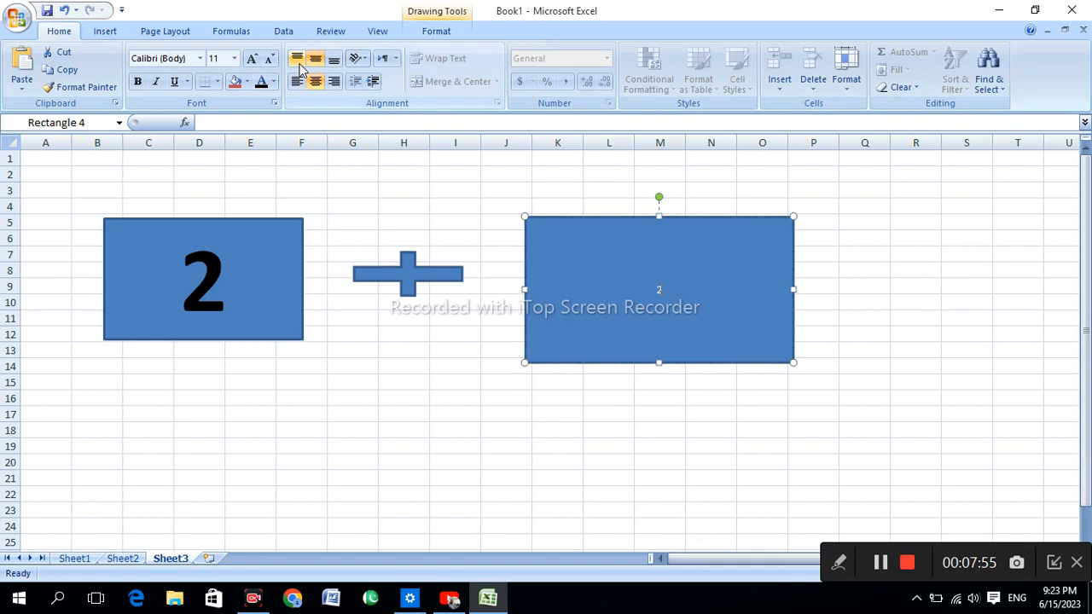
click(253, 60)
click(672, 384)
click(659, 329)
click(252, 60)
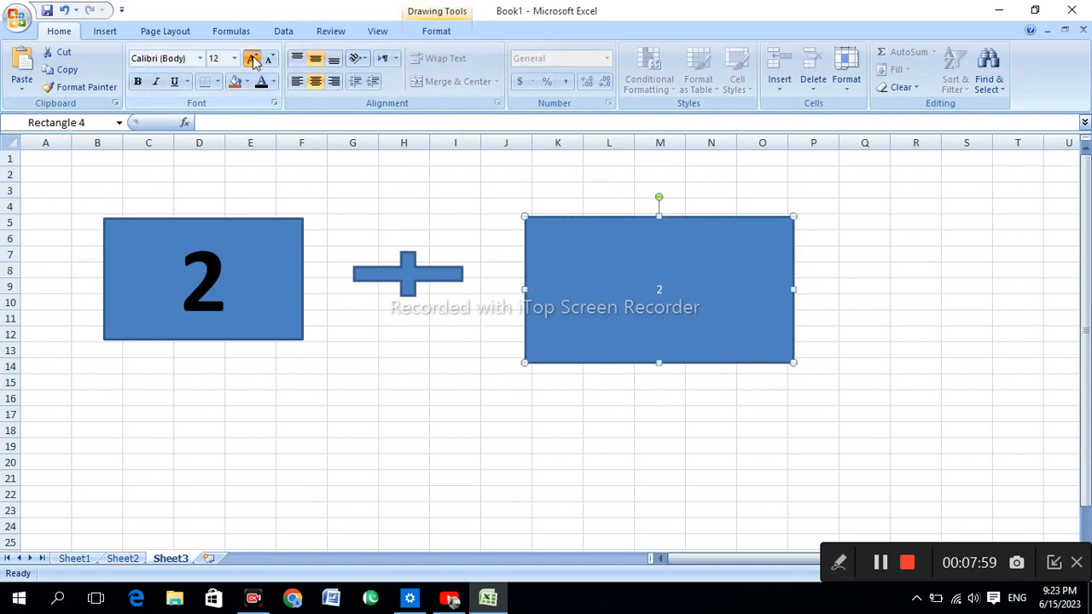
click(252, 60)
click(252, 60)
click(252, 60)
click(252, 60)
click(252, 60)
click(252, 60)
click(253, 59)
click(252, 59)
click(253, 60)
click(252, 60)
click(252, 60)
click(253, 60)
click(252, 60)
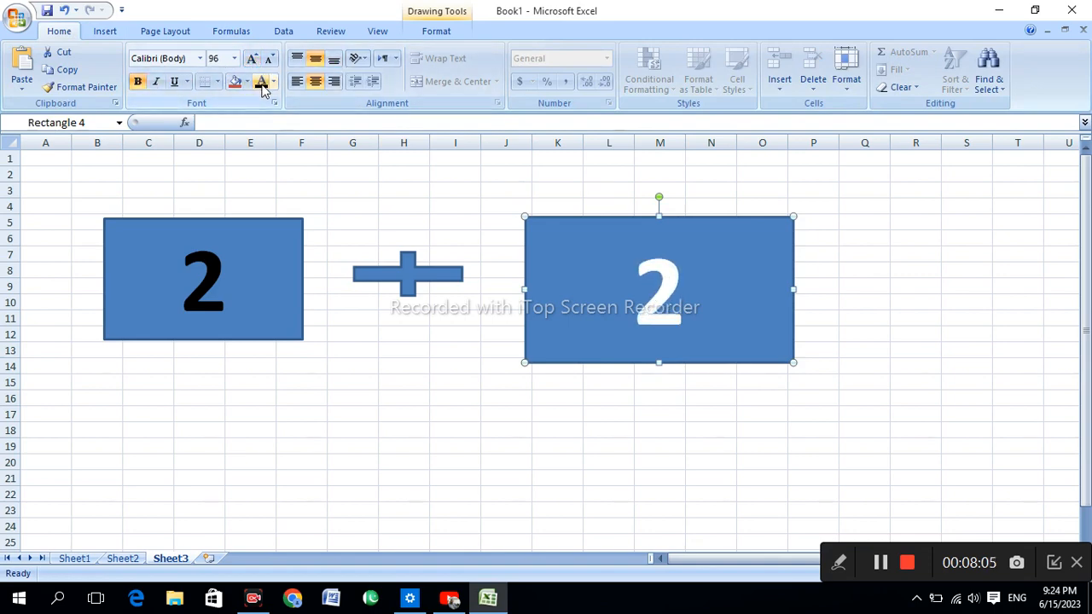
click(262, 82)
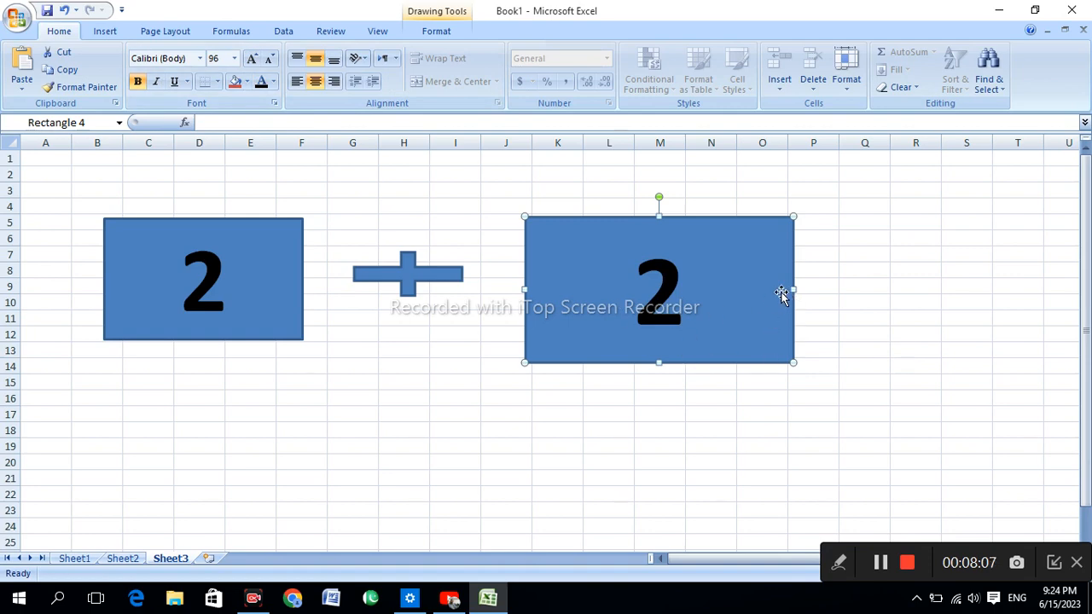
Shrink the second rectangle in height and width to cover about cells K5 to N12
drag(793, 361, 777, 344)
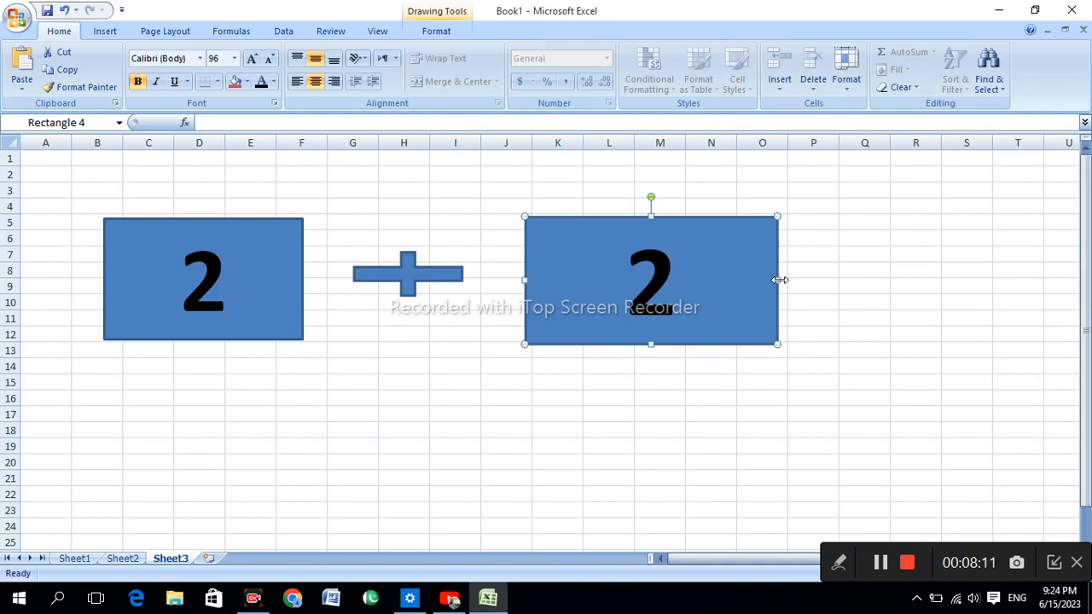
drag(779, 280, 742, 281)
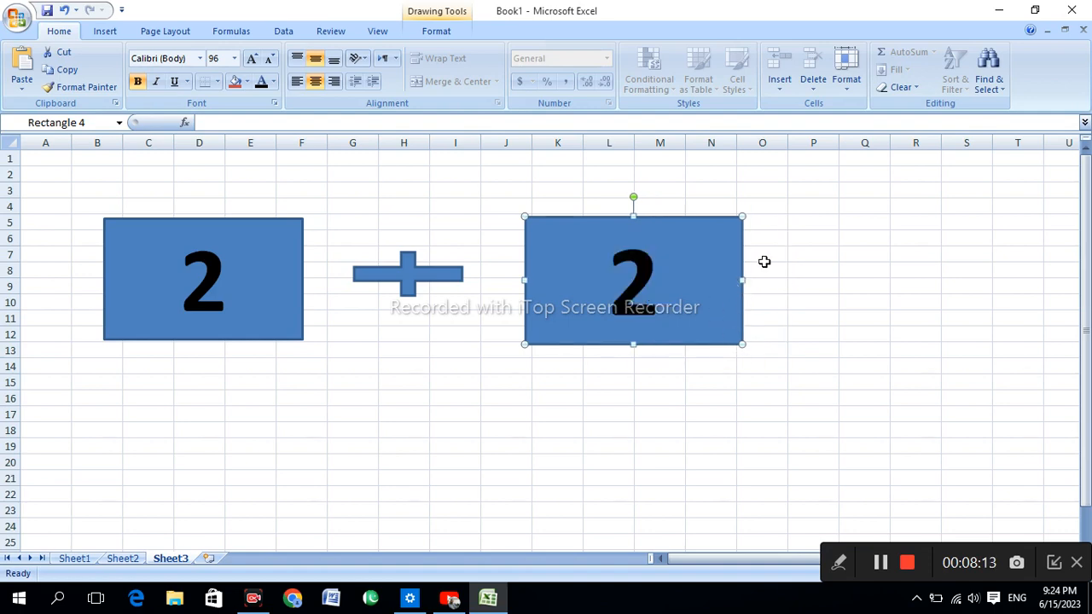
click(783, 271)
click(844, 269)
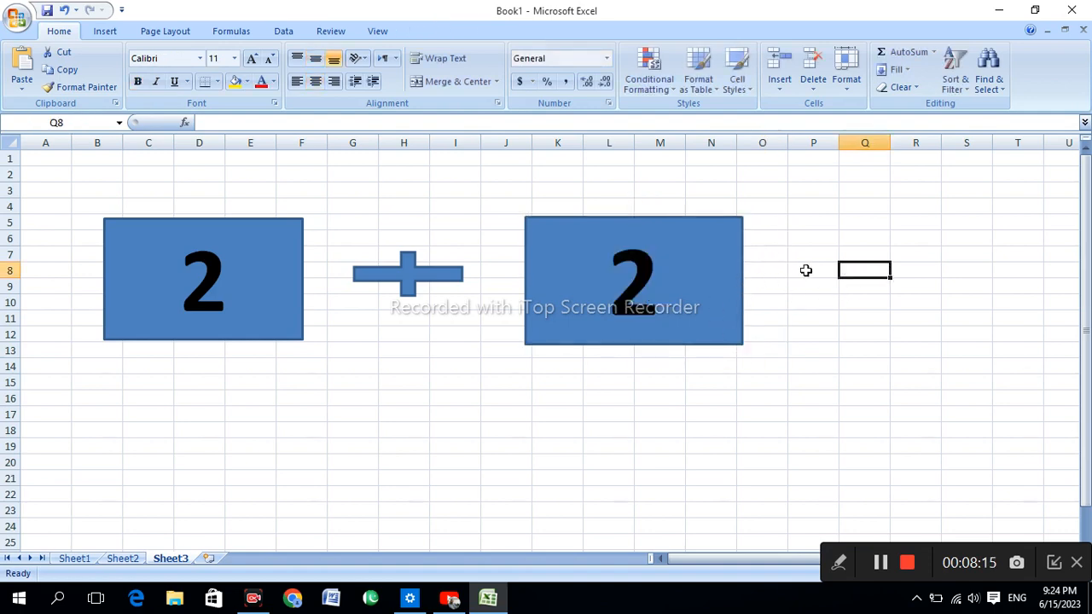
Draw an equal equation shape about 1.15" high by 1.76" wide after the second rectangle, over cells P7 to R12
click(805, 271)
click(105, 34)
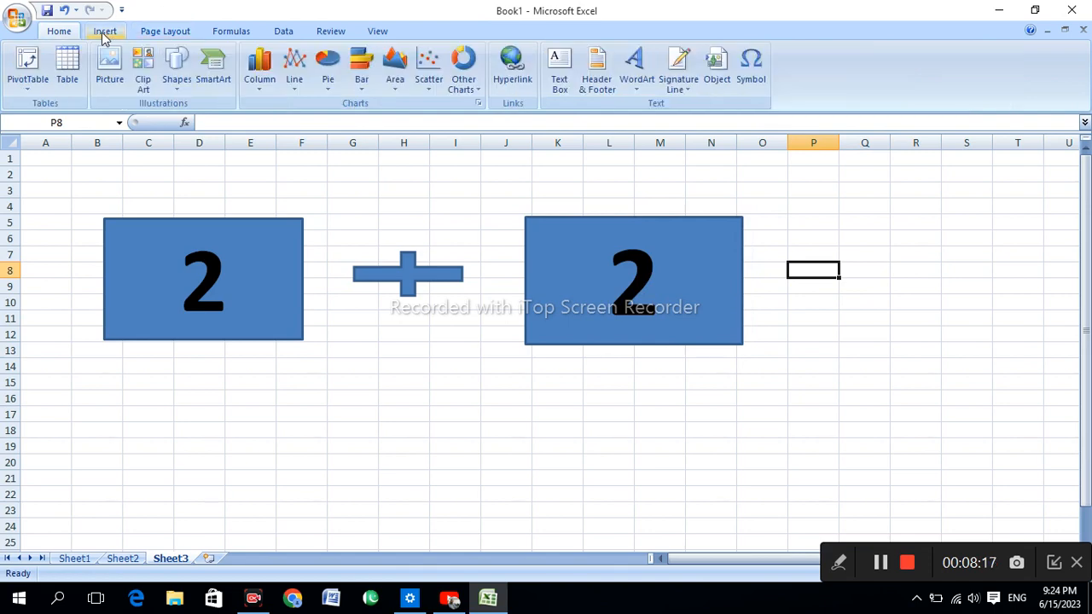
click(173, 87)
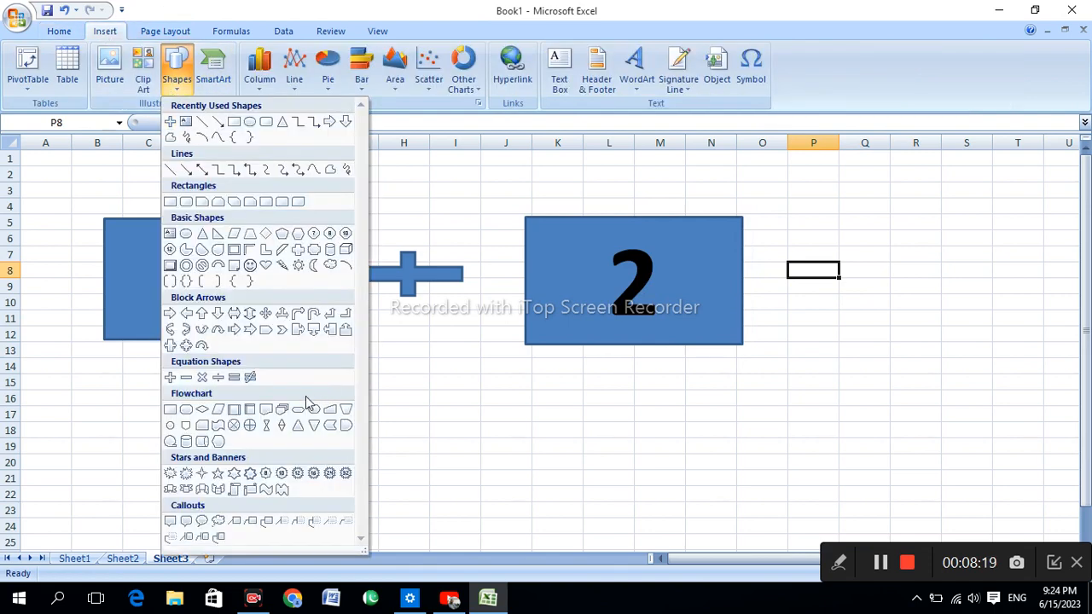
click(233, 377)
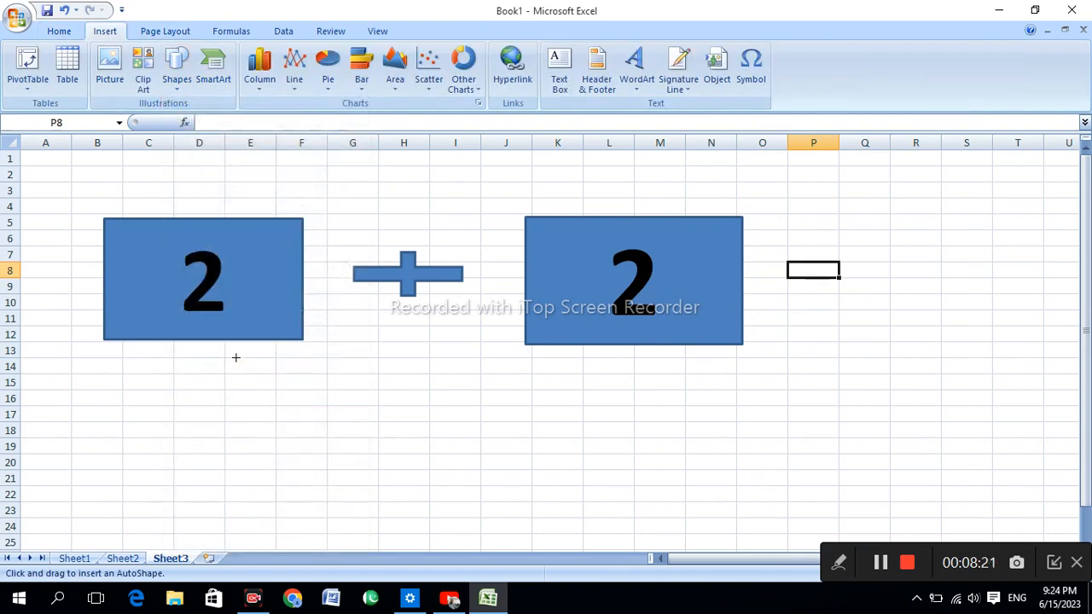
mouse_move(785, 246)
mouse_down()
mouse_move(865, 253)
mouse_move(918, 285)
mouse_move(919, 334)
mouse_up()
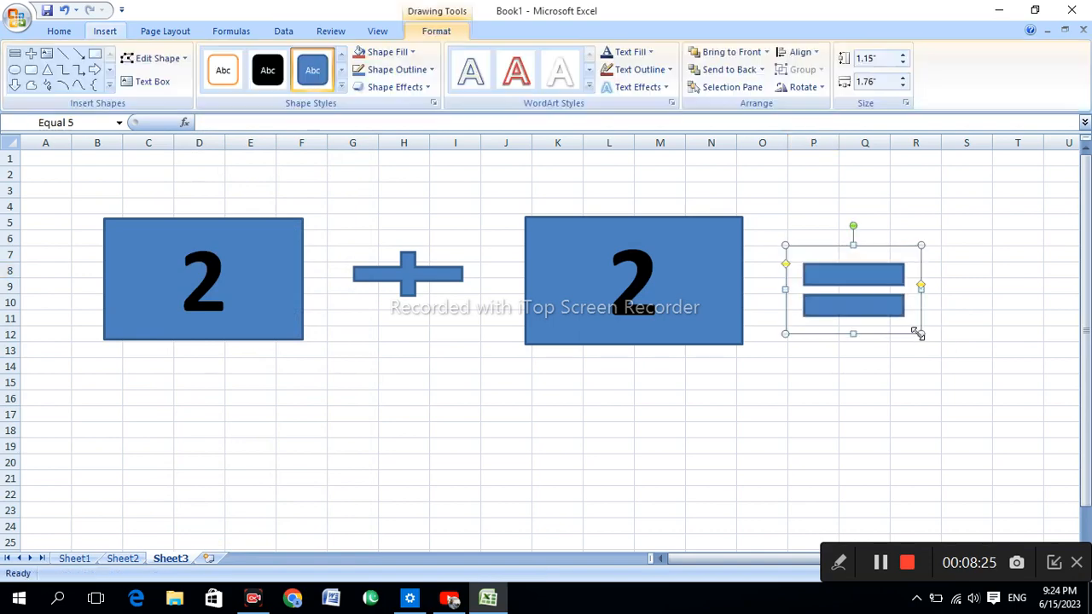
click(985, 300)
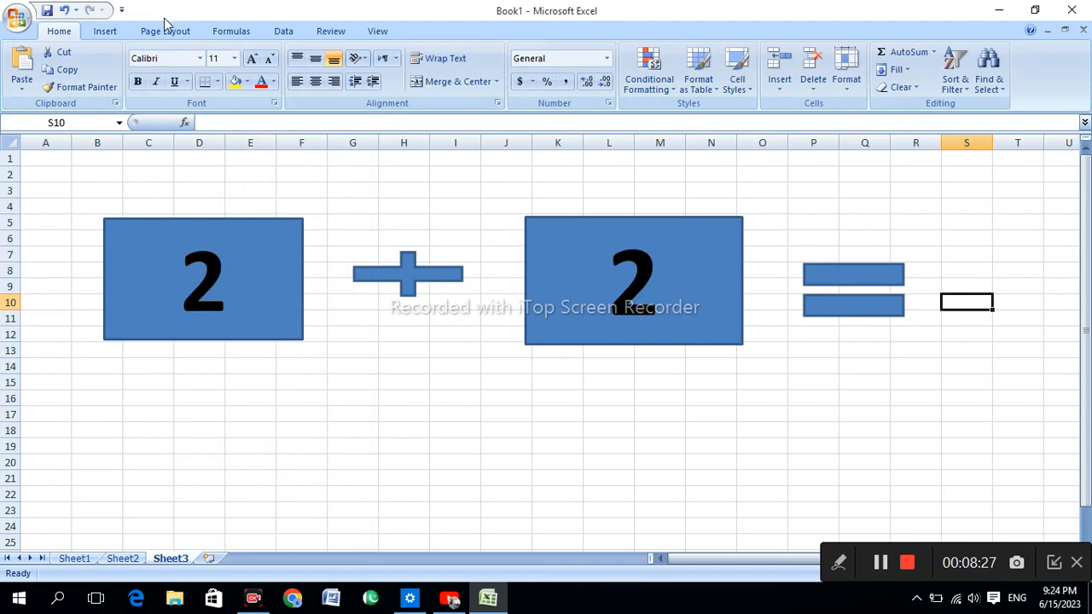
Draw a third rectangle about 1.7" high by 3.03" wide after the equal shape, over about cells S5 to W13
click(108, 33)
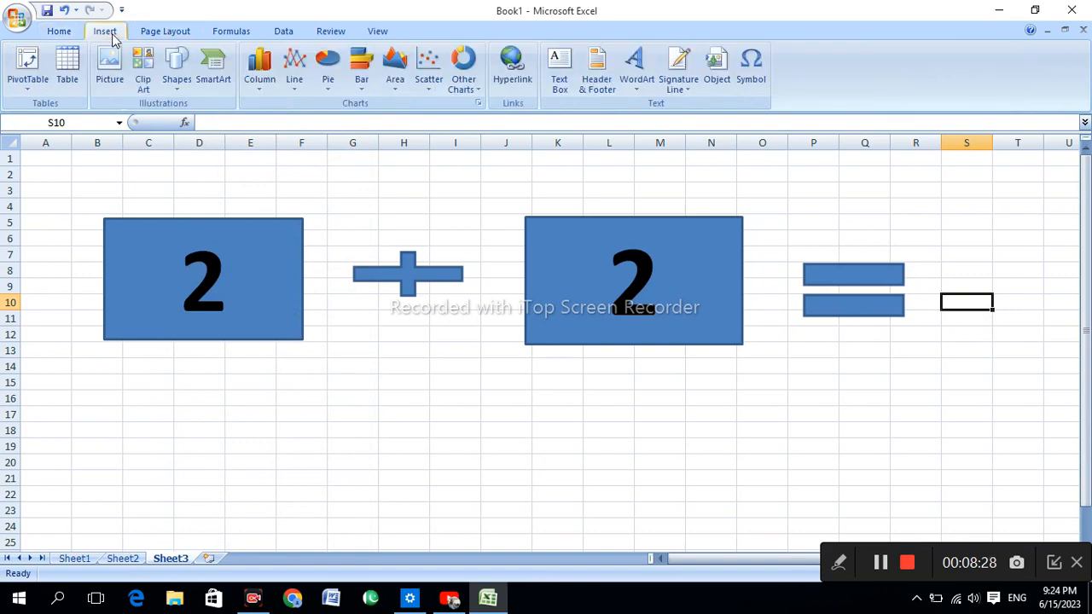
click(177, 72)
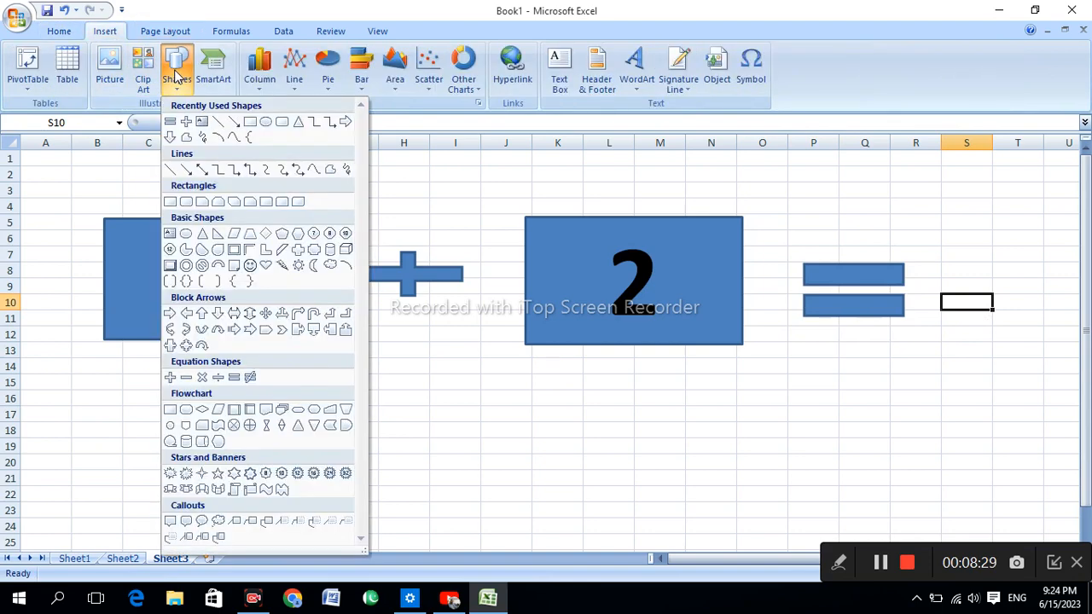
click(250, 124)
mouse_move(941, 223)
mouse_down()
mouse_move(1060, 221)
mouse_move(1087, 266)
mouse_move(1089, 310)
mouse_move(930, 307)
mouse_move(865, 354)
mouse_up()
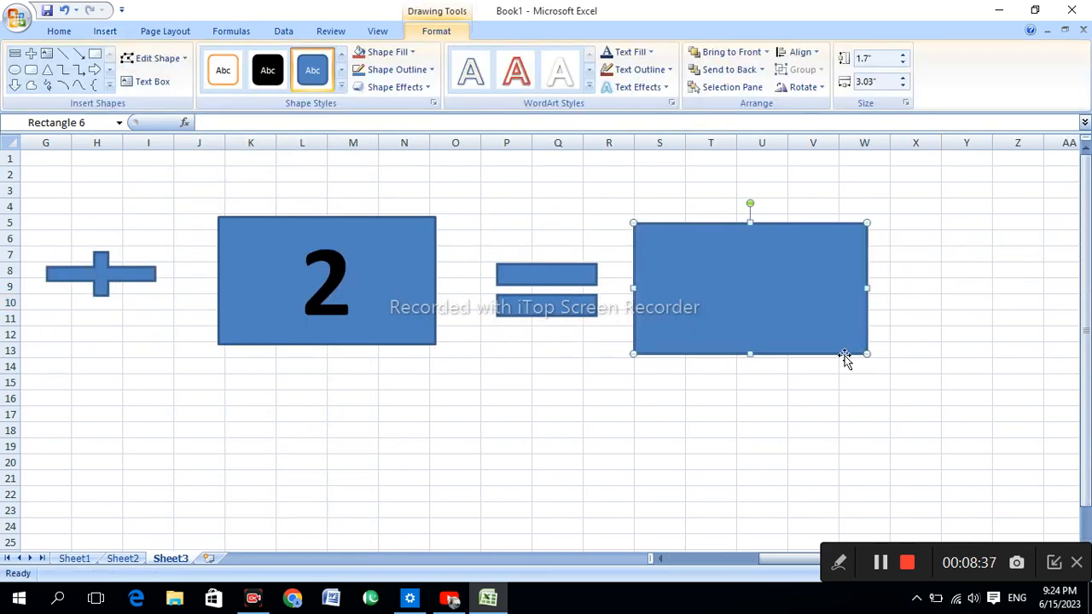
Apply the green filled preset shape style to the rectangle after the equal shape
click(341, 72)
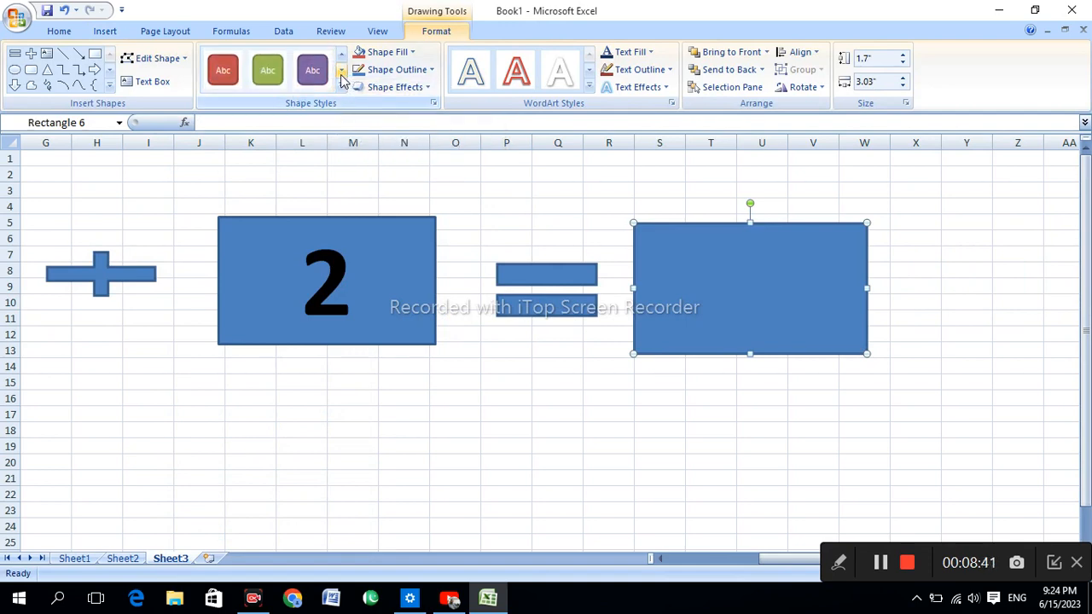
click(269, 75)
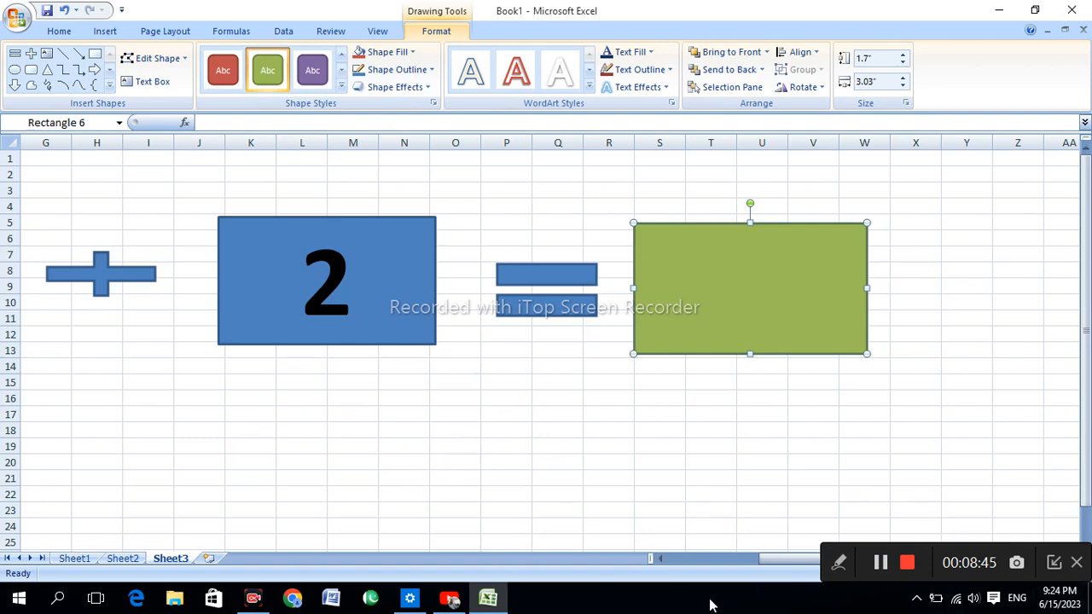
drag(788, 560, 614, 529)
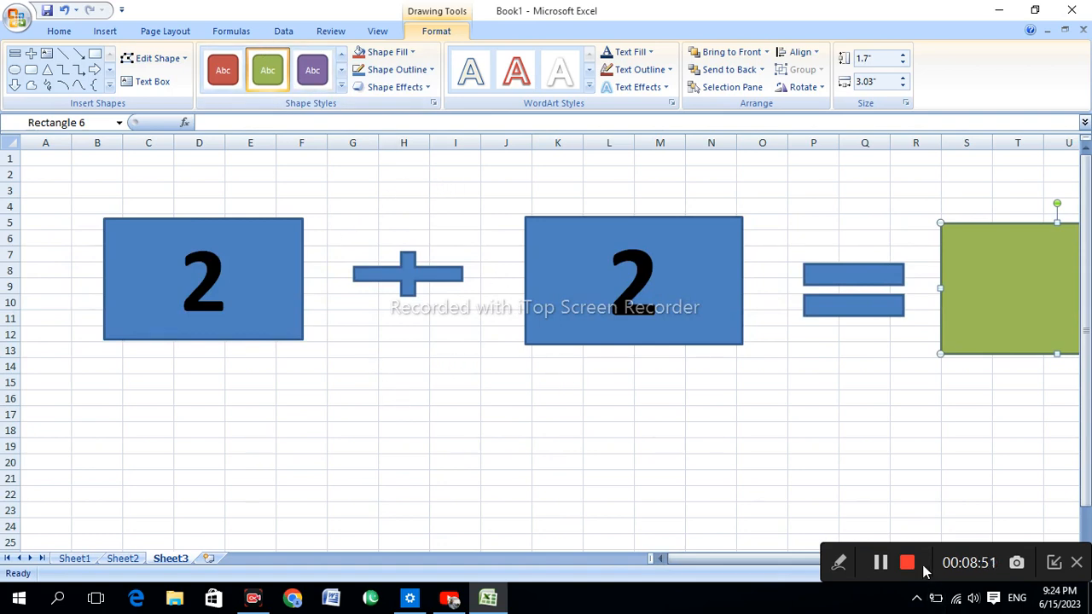
Review the shapes on Sheet2 and the class title on Sheet1, finishing on Sheet1
click(128, 559)
click(83, 560)
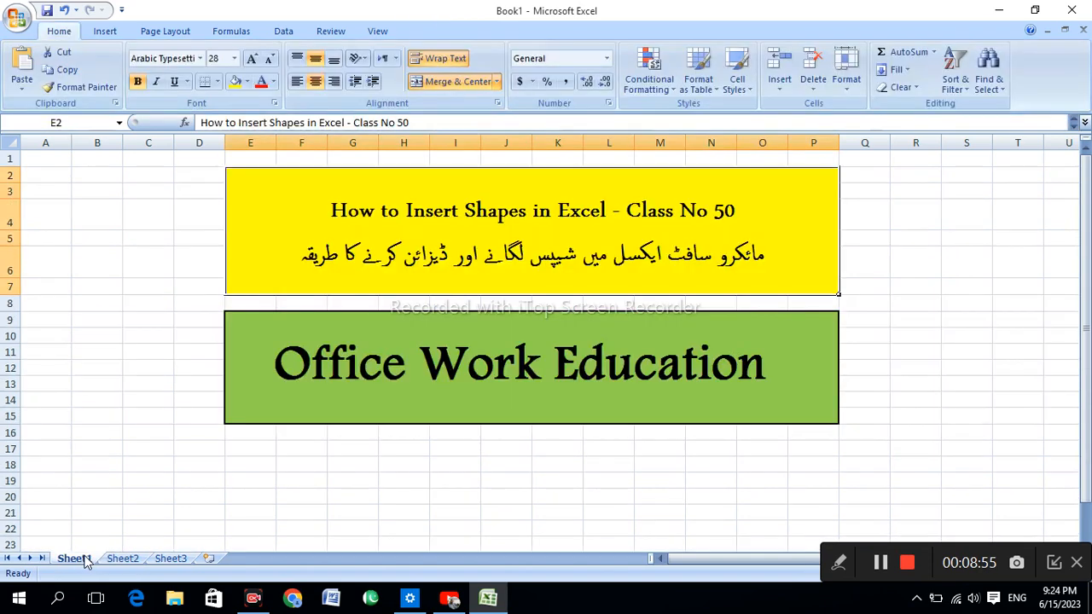
click(128, 560)
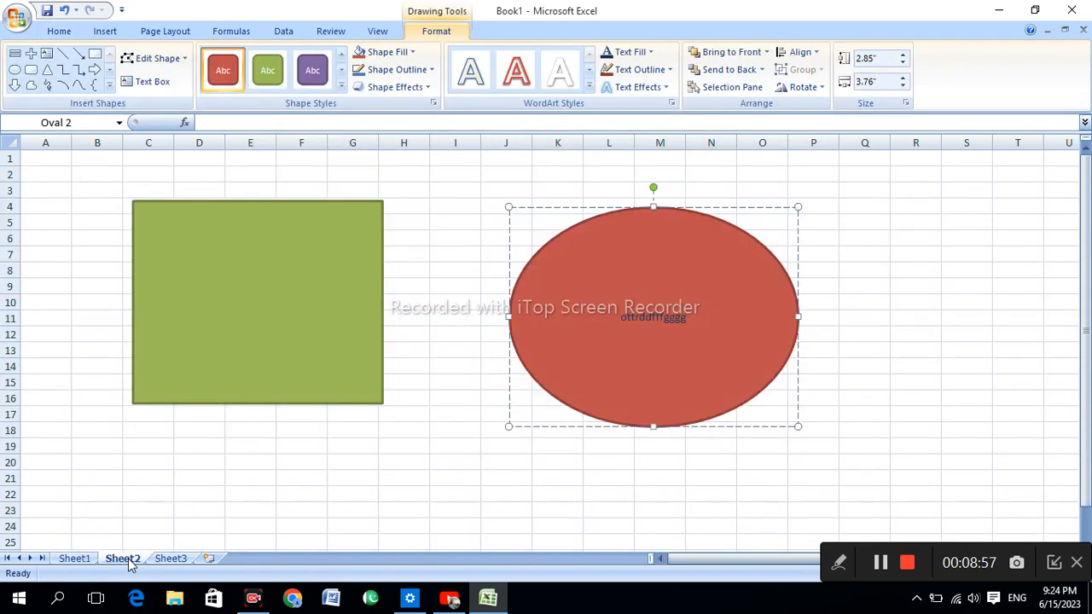
click(76, 559)
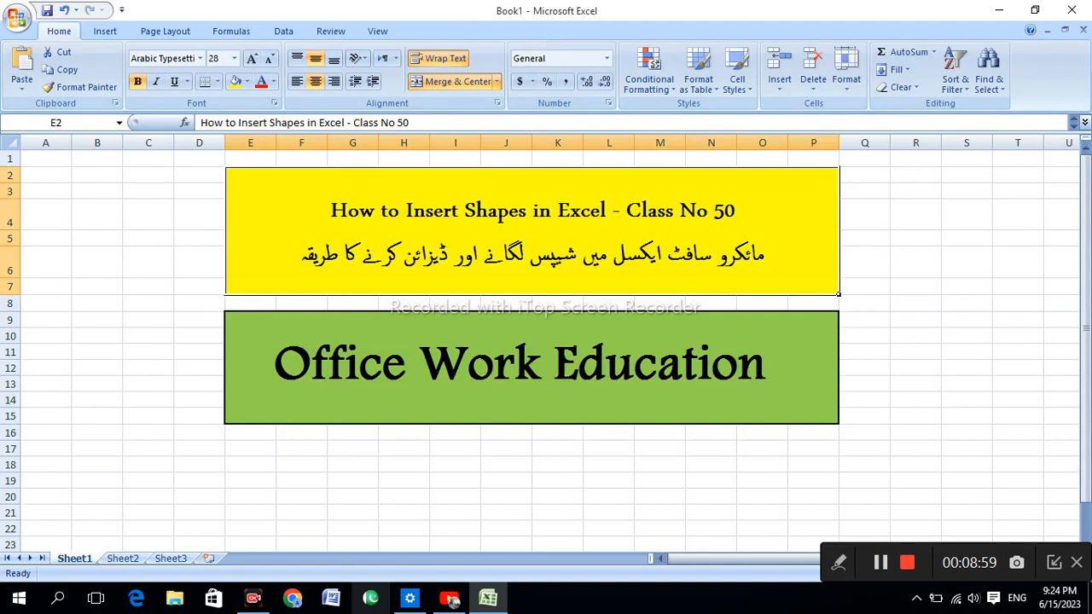
Switch to the YouTube window and browse the Office Work Education channel's videos toward the newer ones
mouse_move(448, 601)
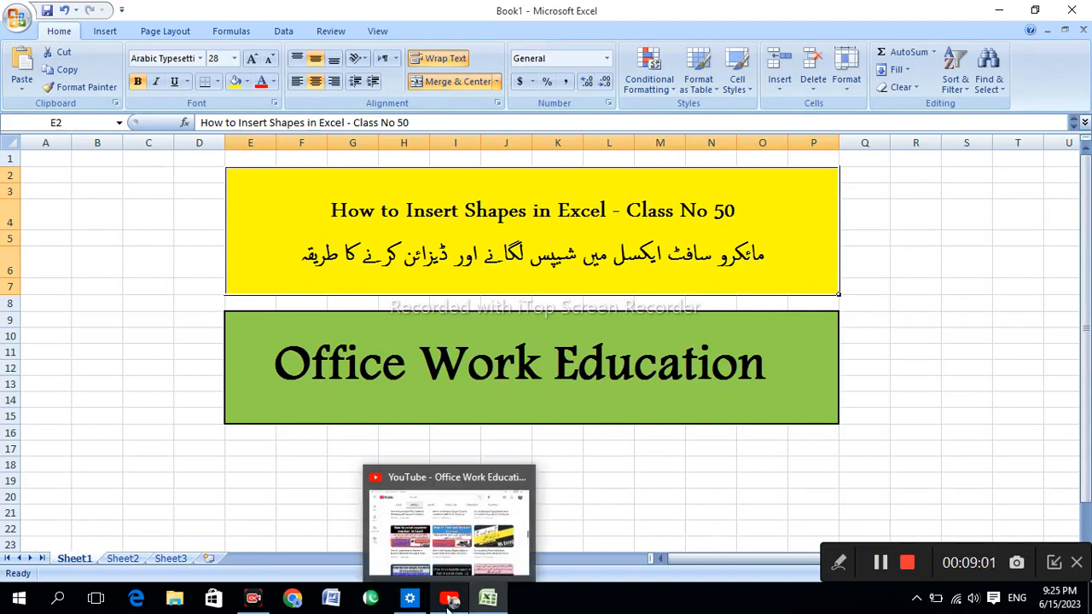
click(448, 601)
scroll(401, 472, up, 4)
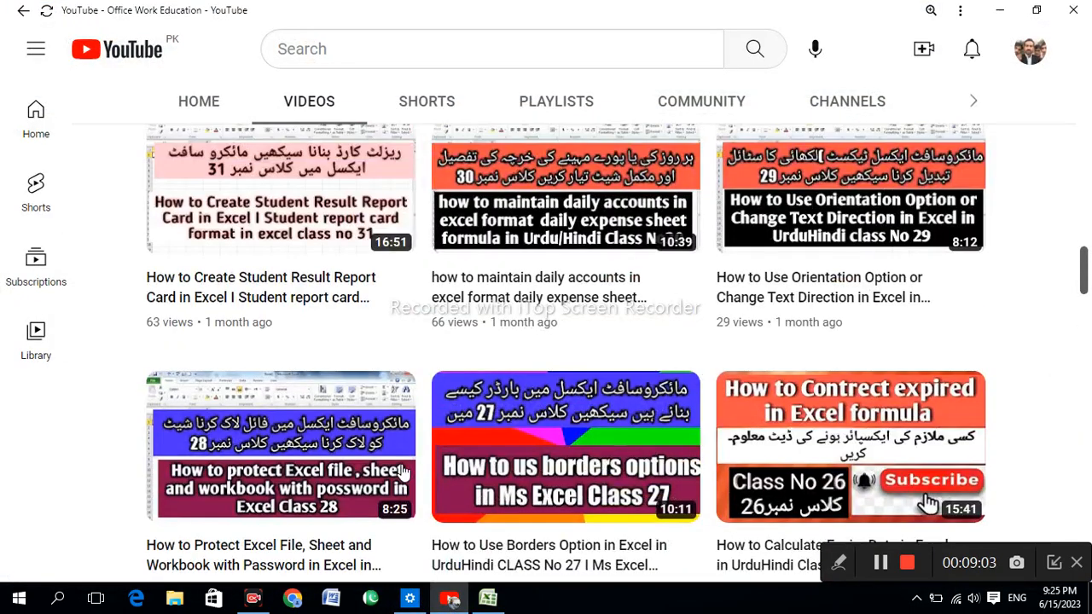